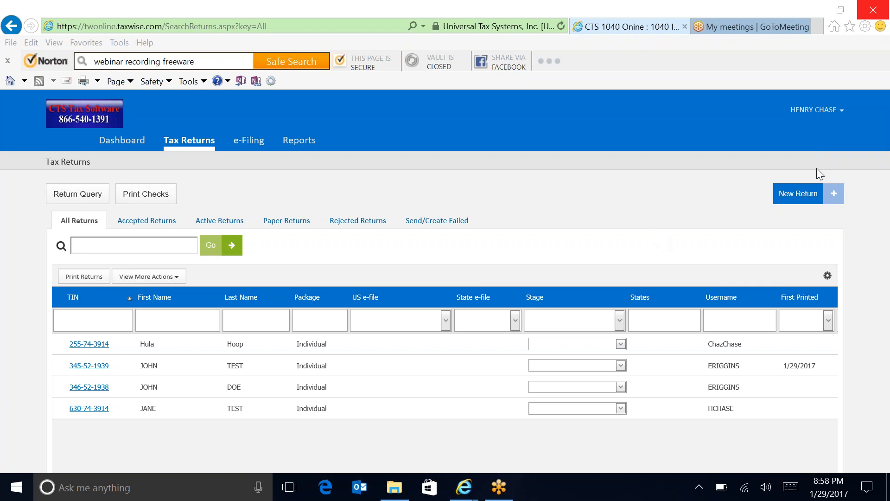
Start a new tax return from the Tax Returns list.
left_click(791, 199)
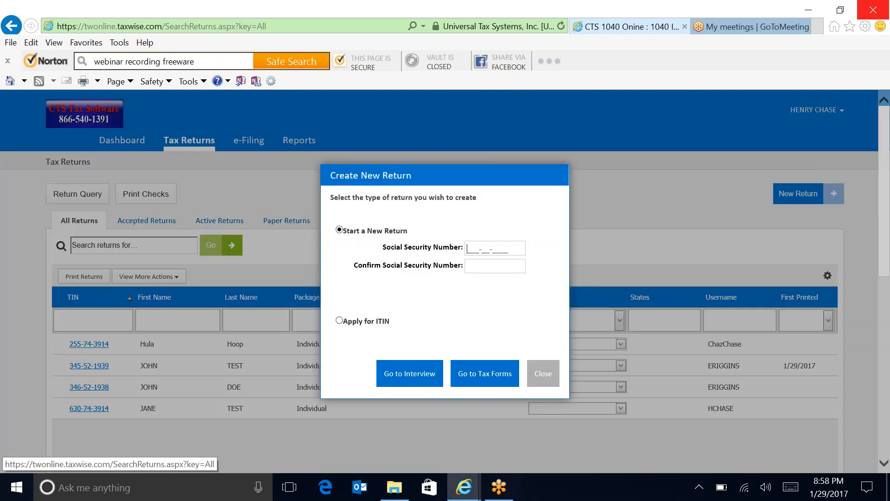
Enter and confirm the client's Social Security number, then open the new return's interview.
left_click(465, 265)
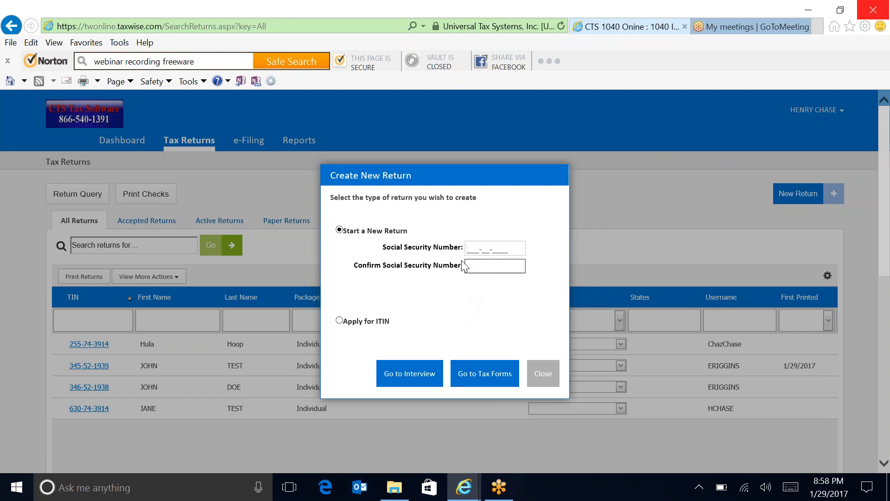
left_click(470, 248)
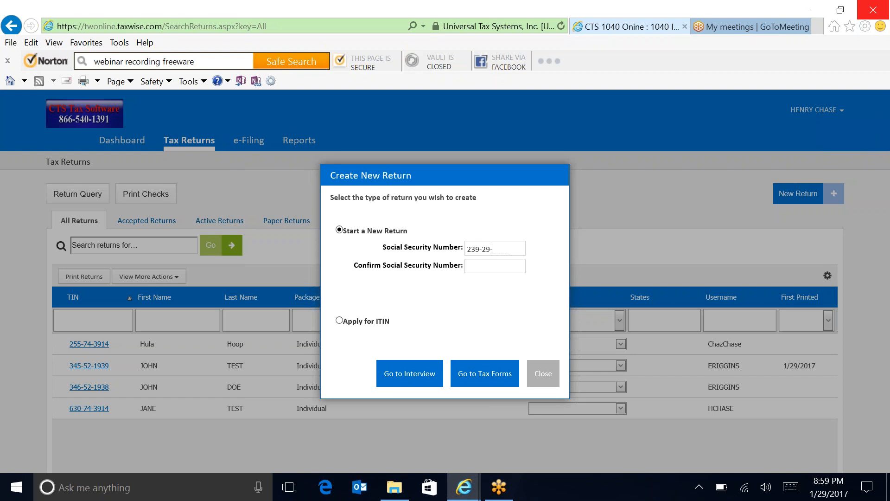
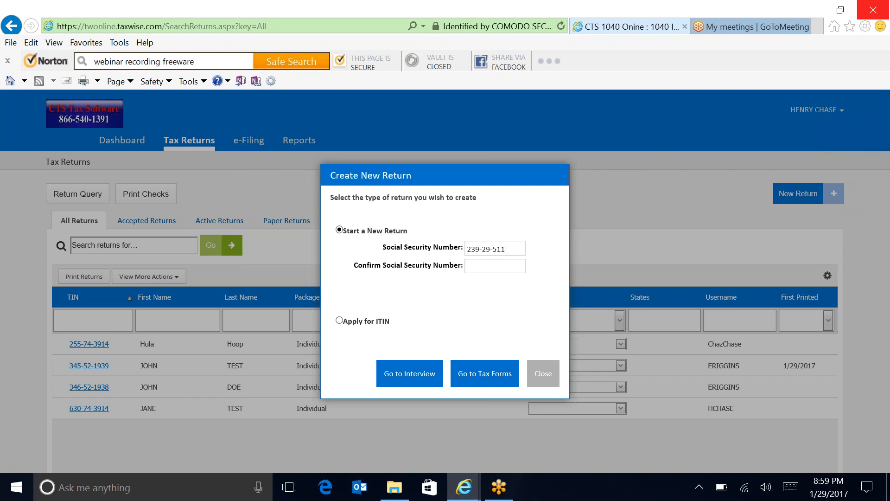
key("Tab")
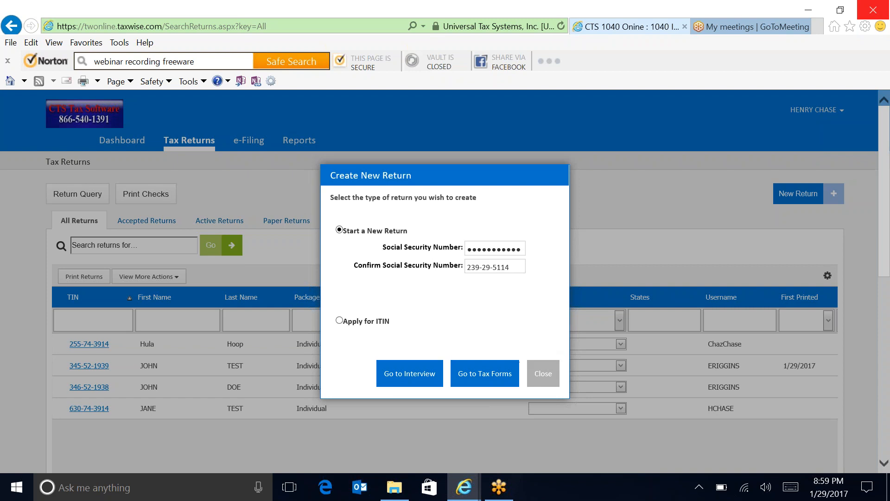
key("shift+Tab")
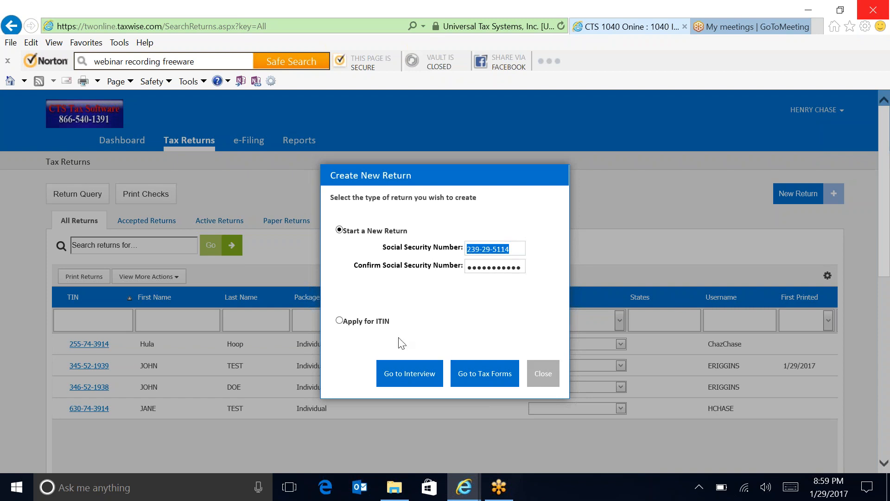
left_click(408, 373)
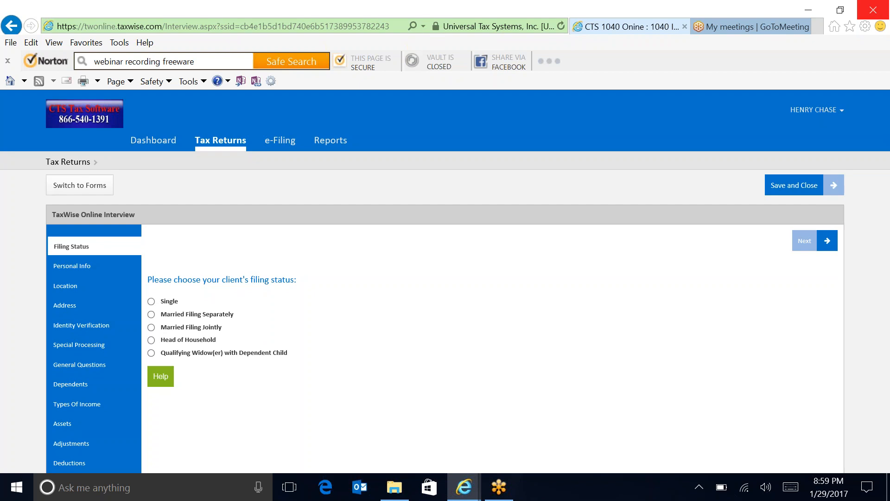
Choose Head of Household filing status and enter the taxpayer's name and birth date 08/15/1970.
left_click(152, 341)
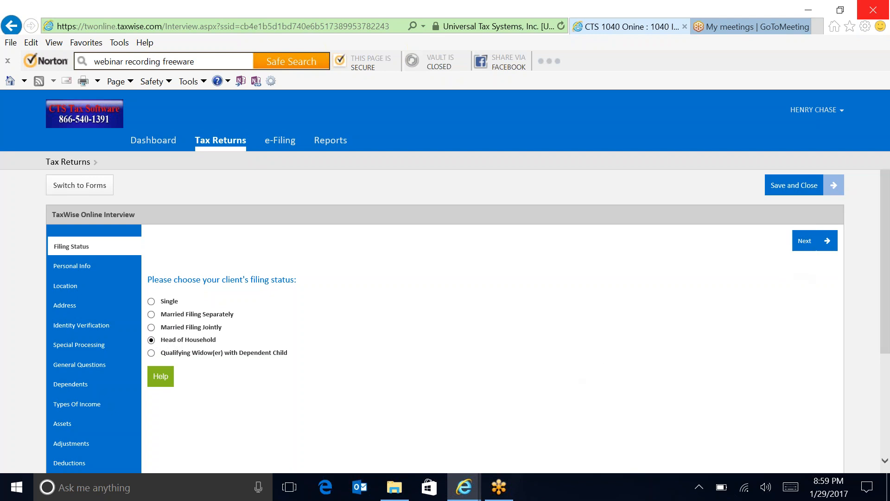
left_click(826, 243)
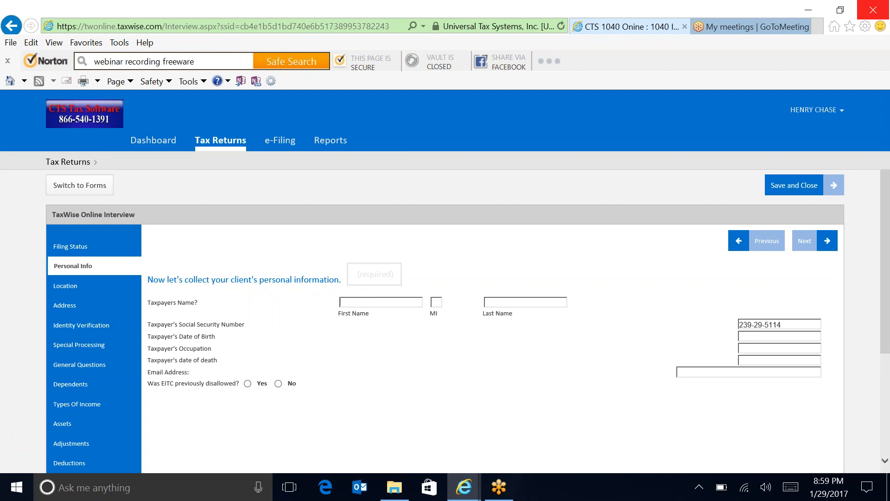
left_click(365, 302)
type("SALLYDOE")
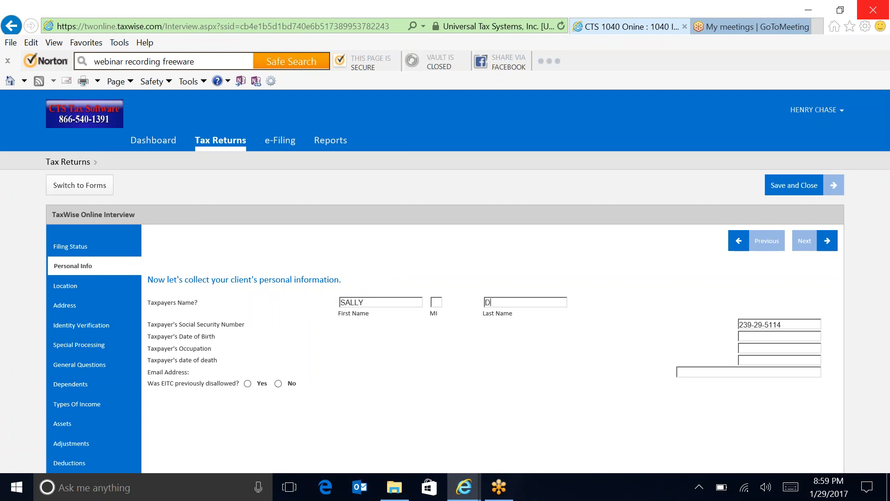
key("Tab")
key("Tab")
type("08/1")
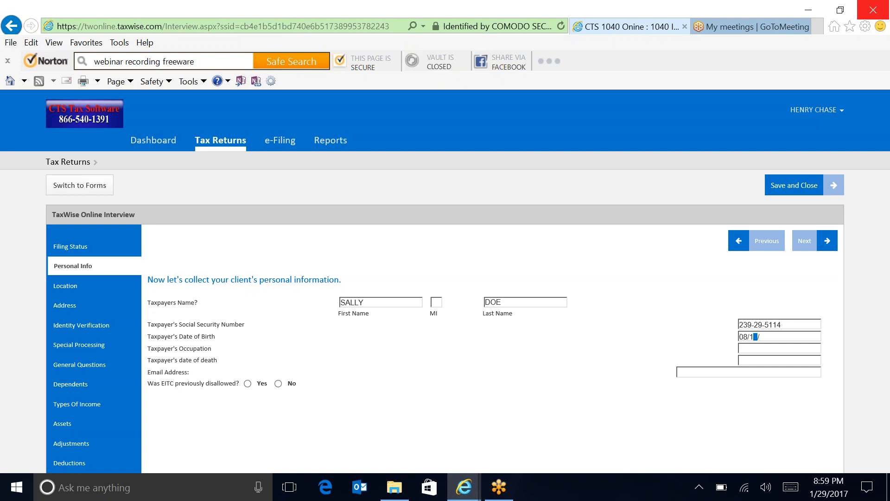
type("5/1970")
Enter occupation COOK and answer No to prior EITC disallowance.
key("Tab")
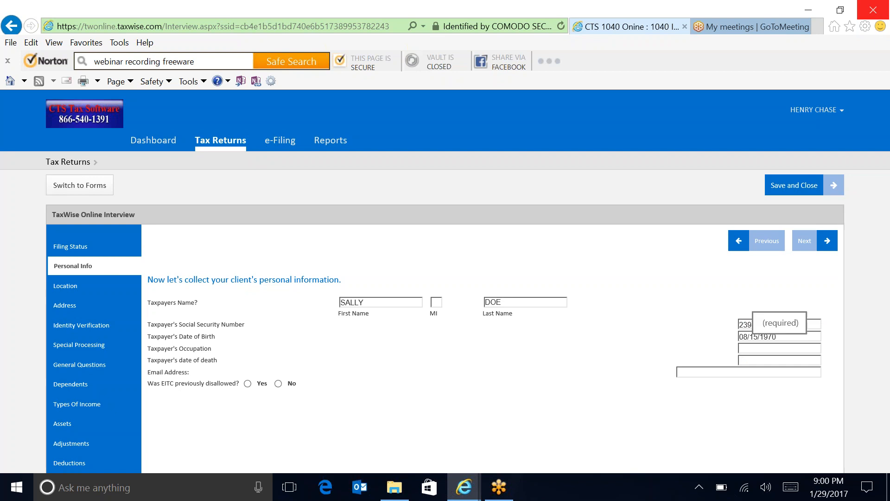
type("COOK")
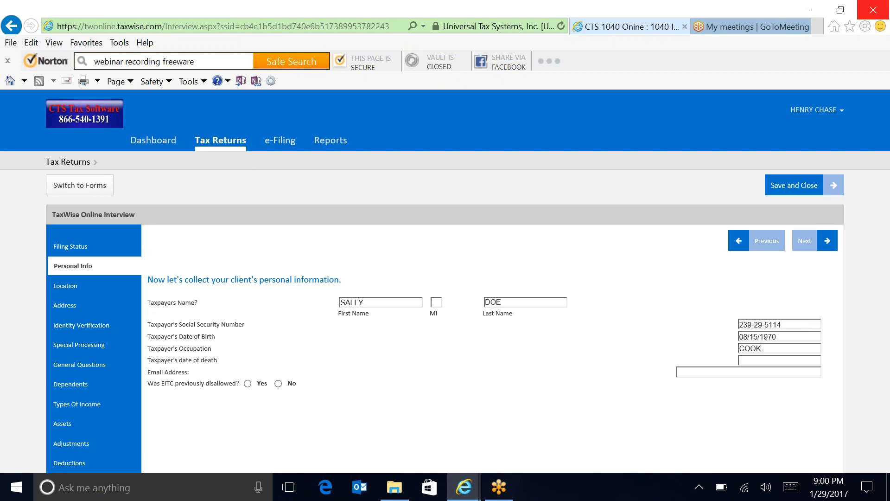
key("Tab")
key("Tab")
key("Tab")
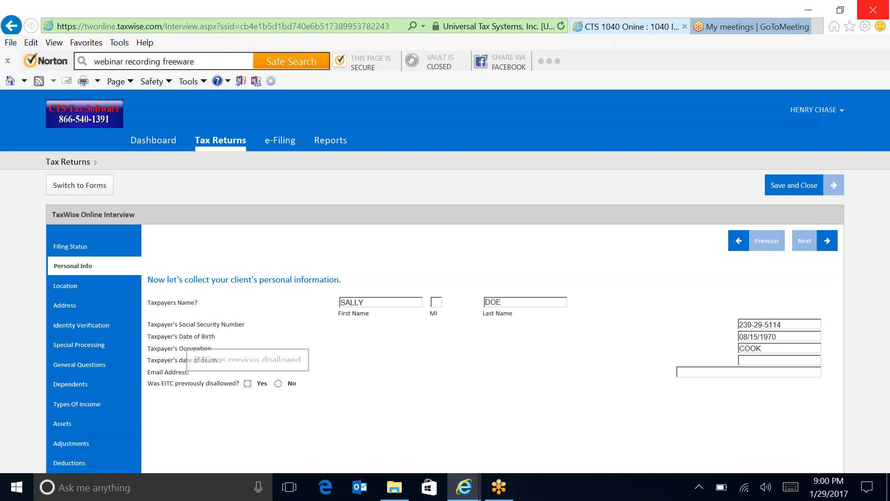
left_click(279, 384)
scroll(886, 306, "down", 5)
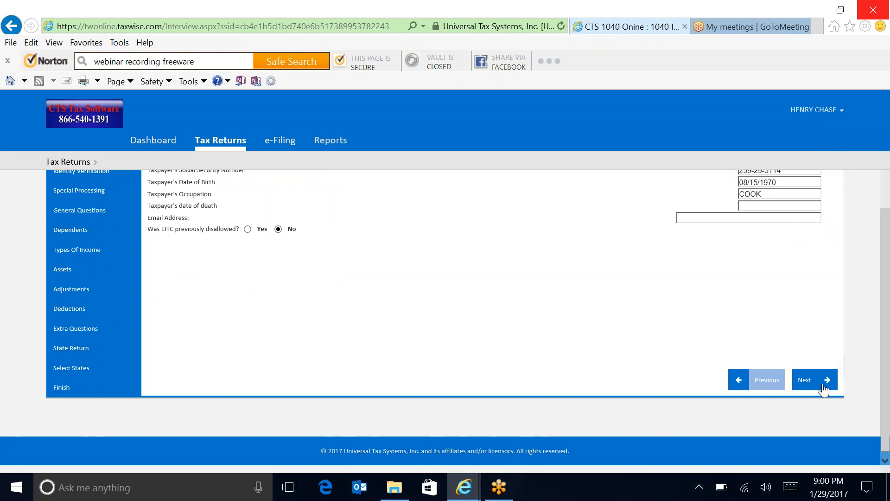
left_click(824, 387)
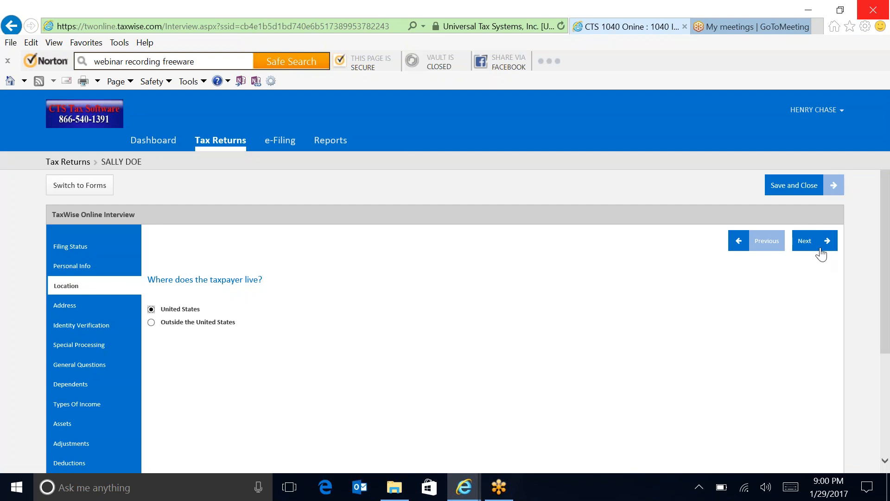
Keep United States residence and enter the taxpayer's street address and ZIP code.
left_click(820, 253)
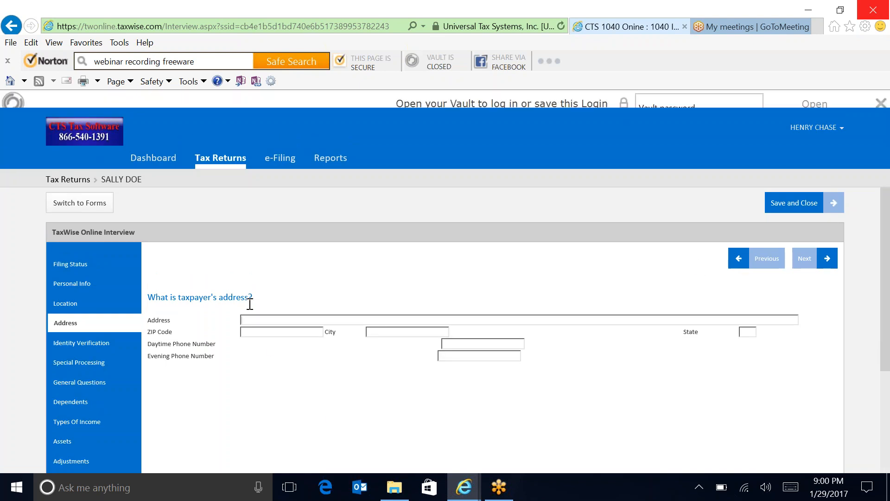
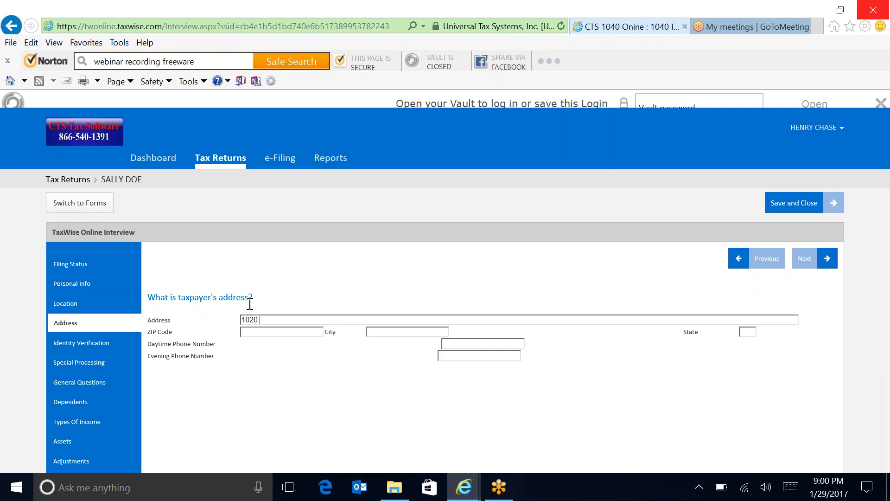
key("Tab")
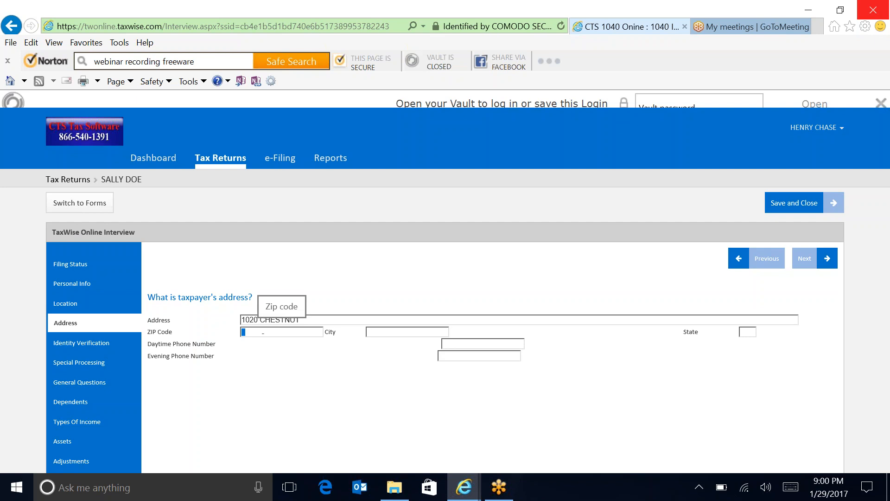
type("76704-")
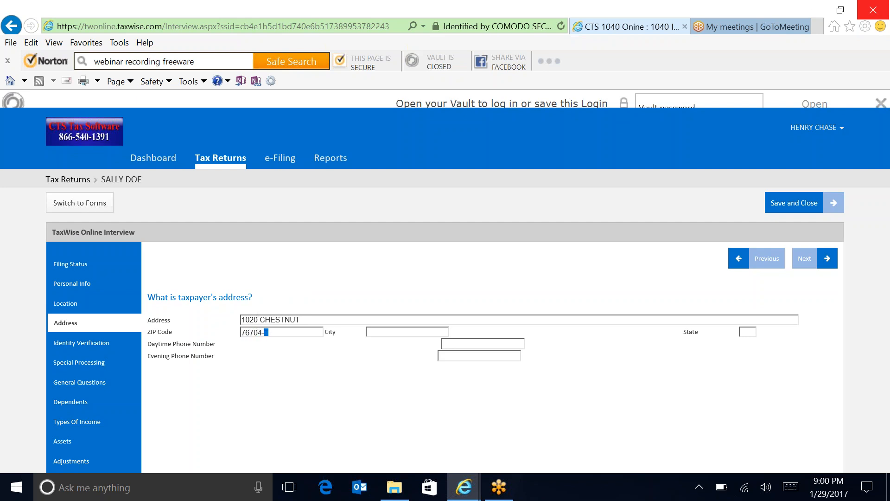
key("Tab")
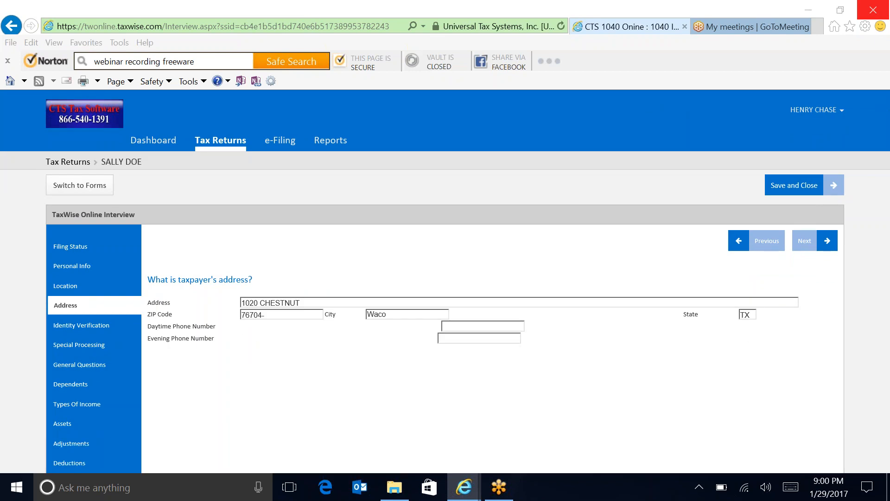
Enter the taxpayer's daytime and evening phone numbers.
left_click(460, 327)
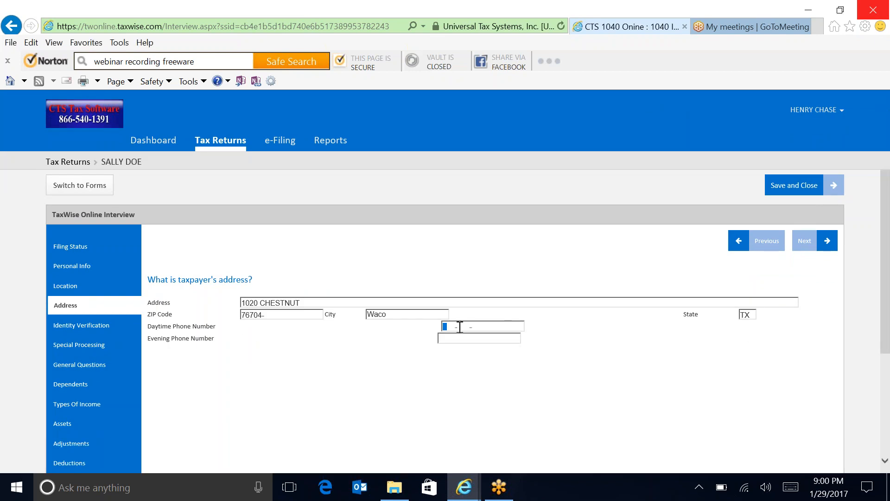
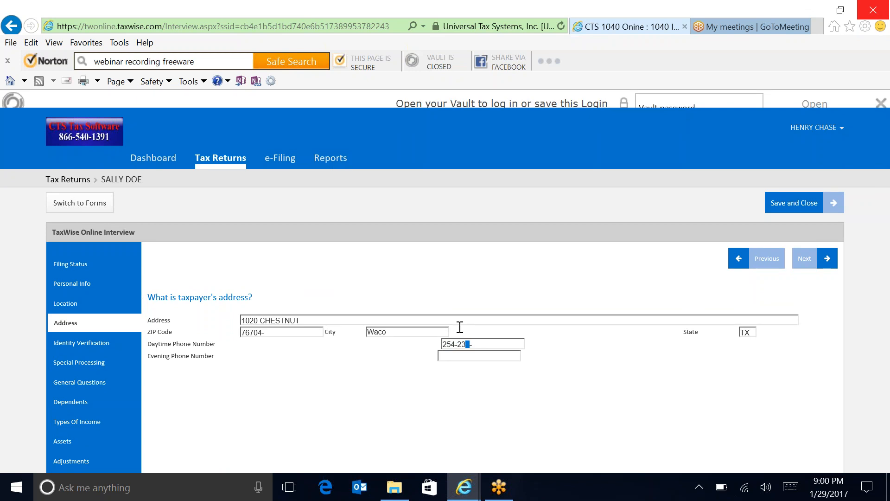
key("Tab")
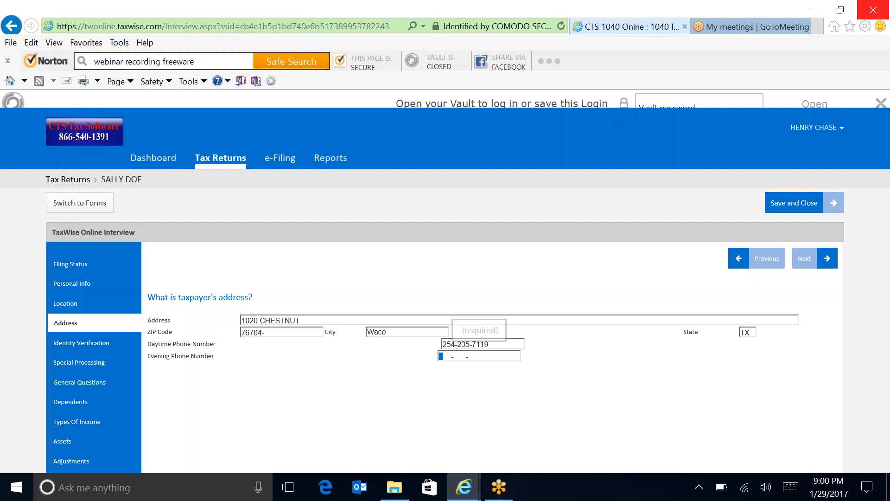
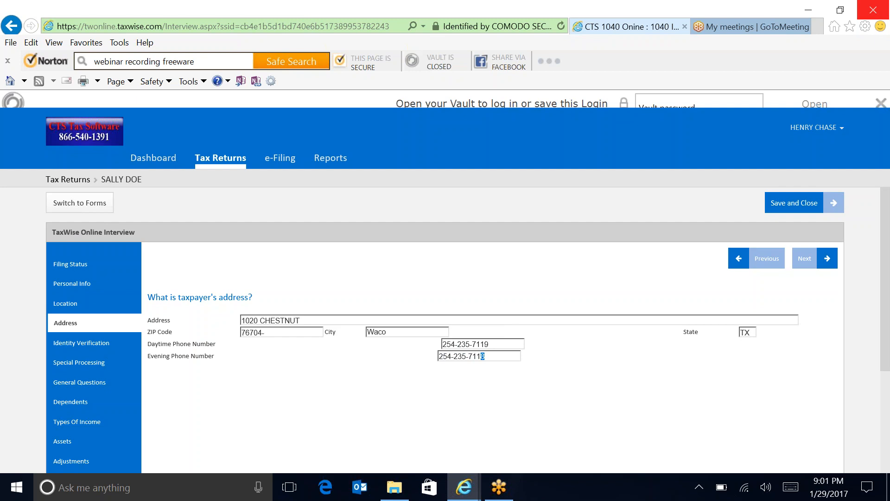
scroll(886, 355, "down", 3)
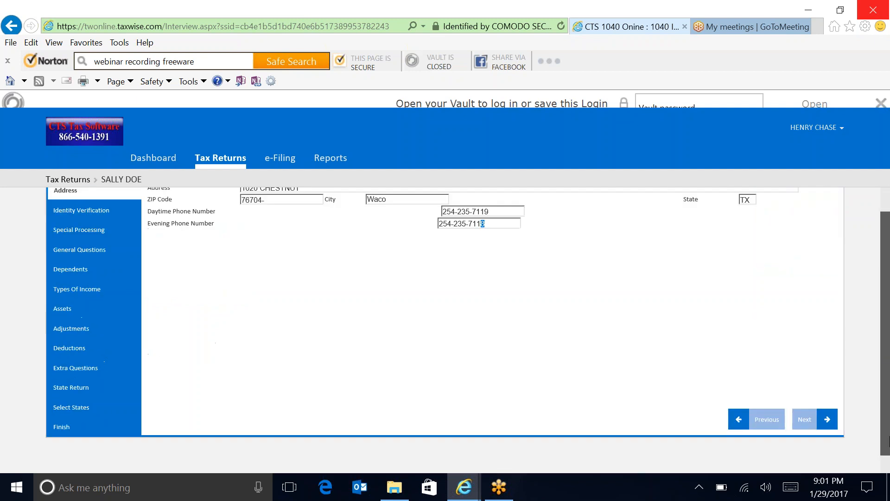
left_click(819, 404)
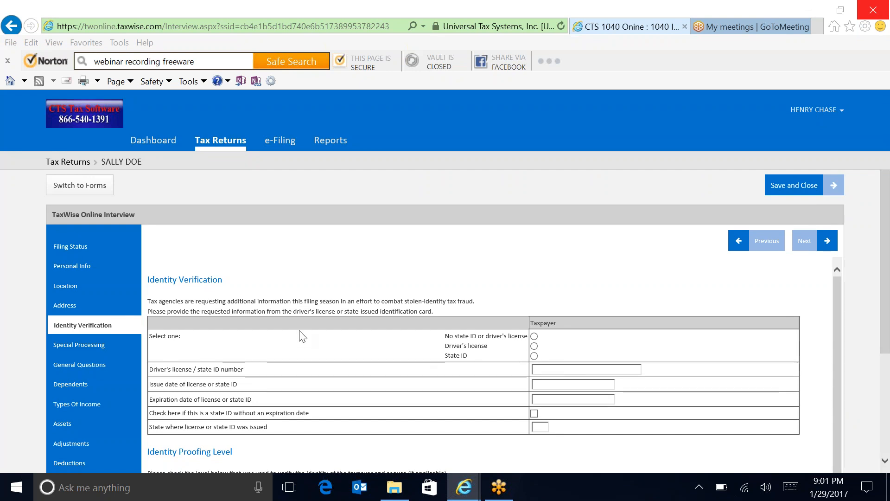
Choose driver's license as ID, entering the license number and 08/15/2009 issue date.
left_click(535, 346)
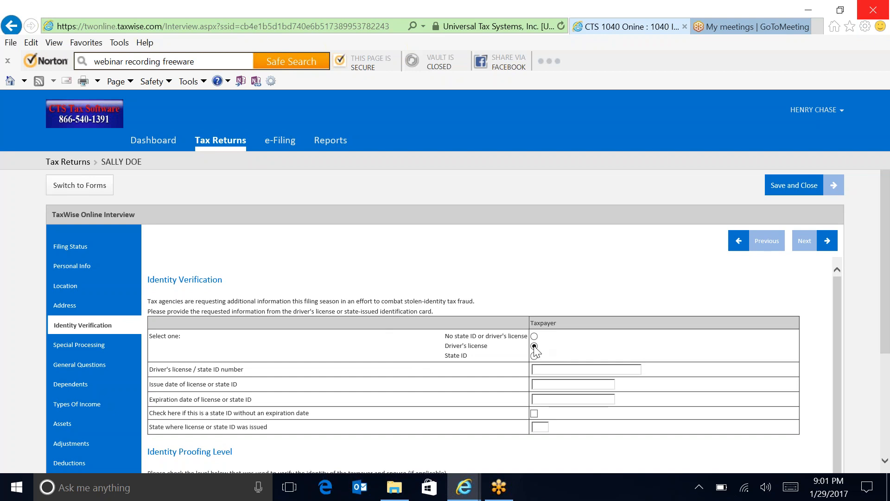
left_click(548, 370)
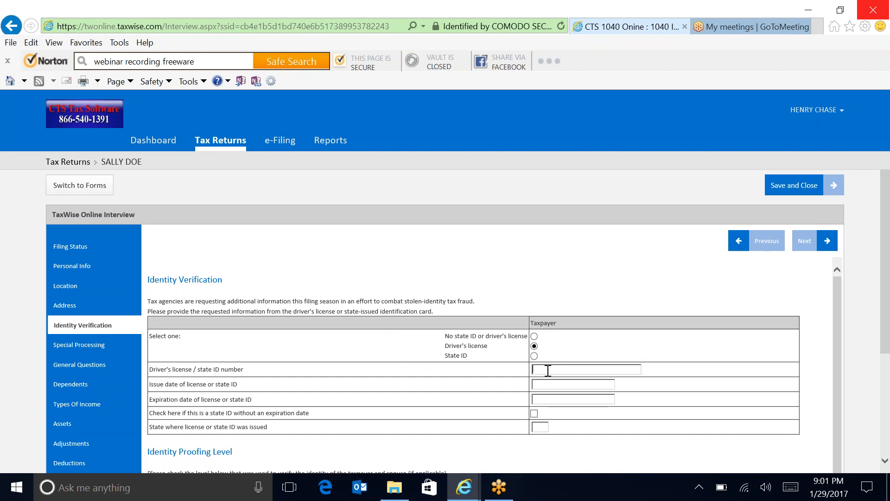
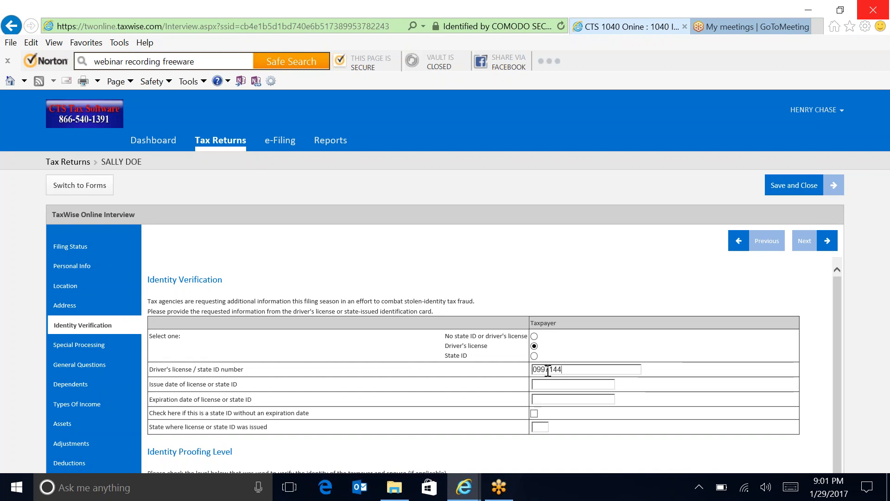
key("Tab")
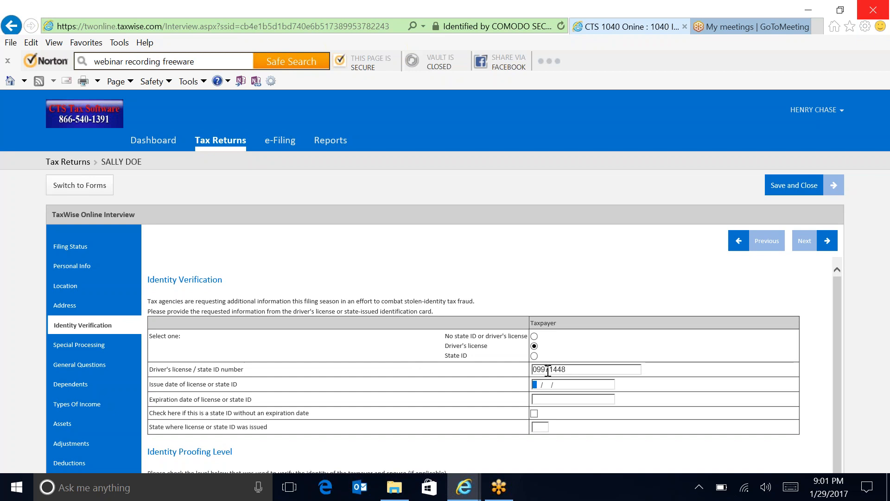
type("08/15/")
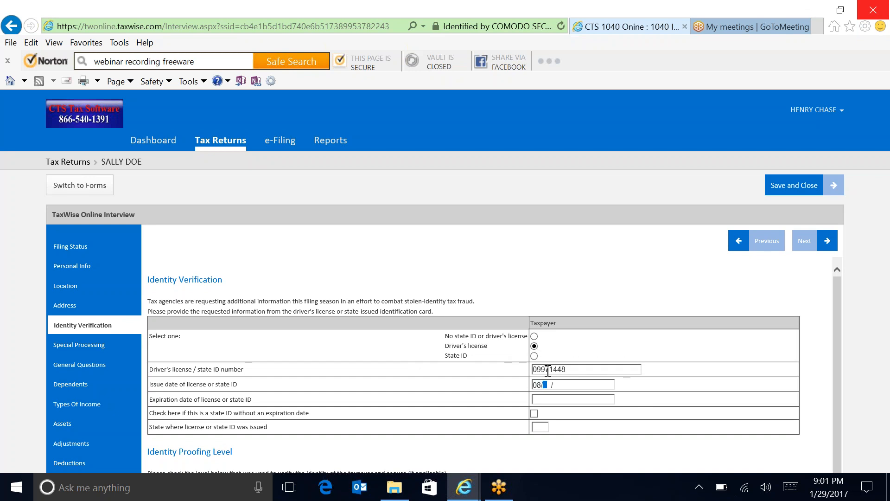
type("2")
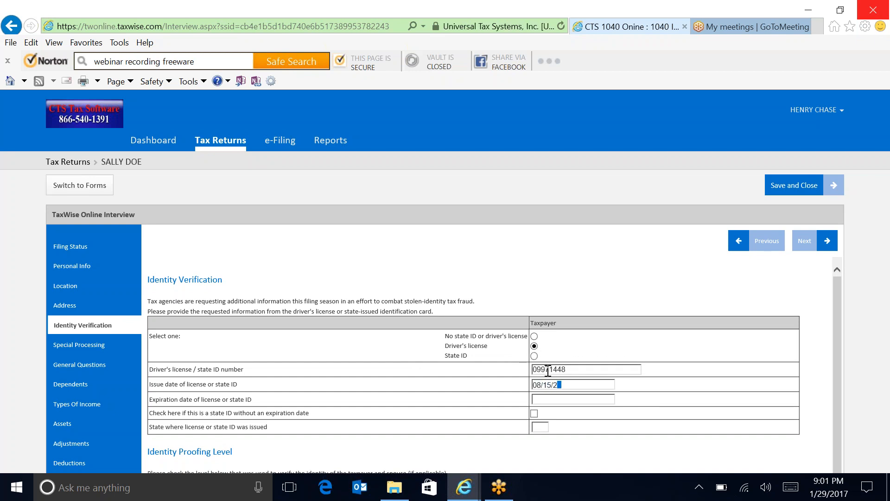
type("009")
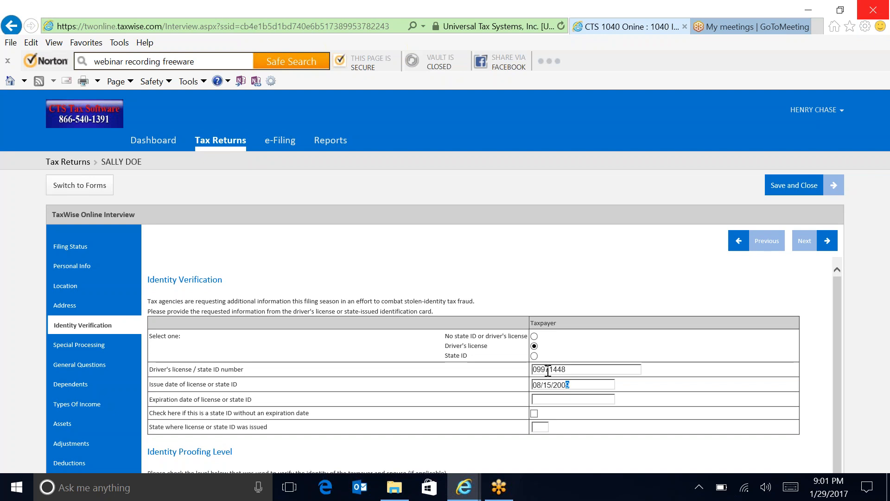
key("Tab")
Add expiration 08/15/2019, issuing state TX, and Level 2 in-person identity proofing.
type("0")
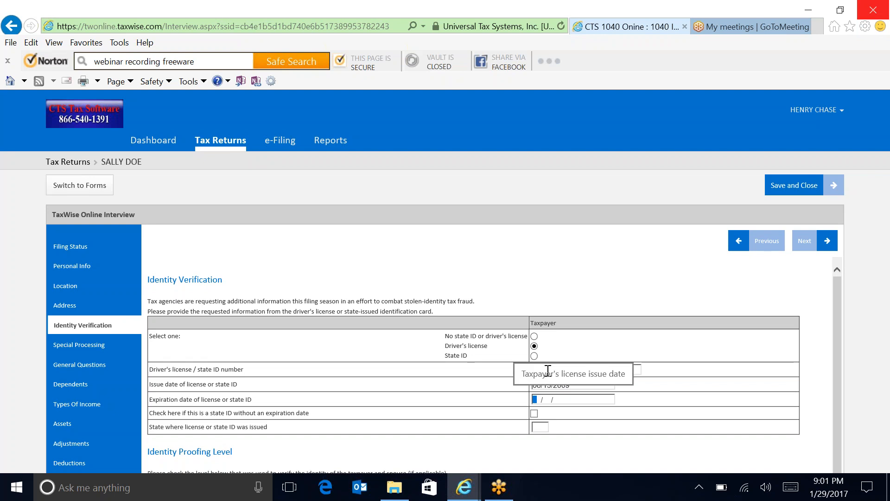
type("8/15/")
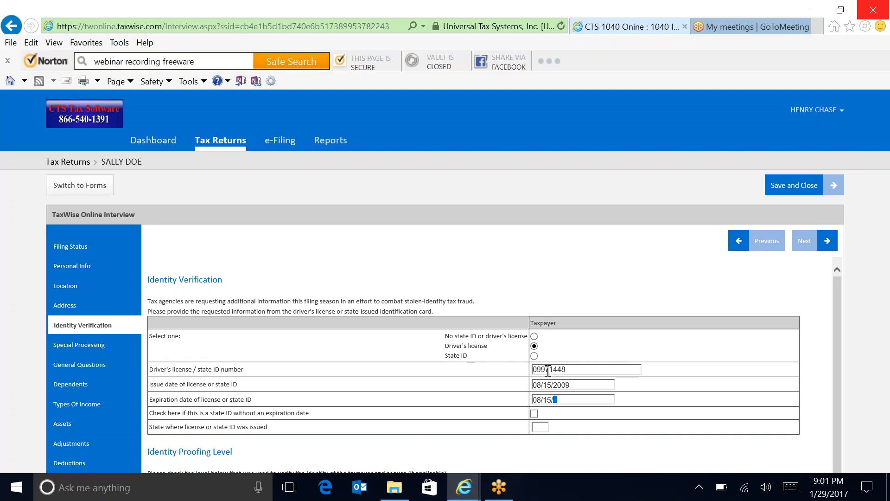
type("2019")
key("Tab")
left_click(541, 425)
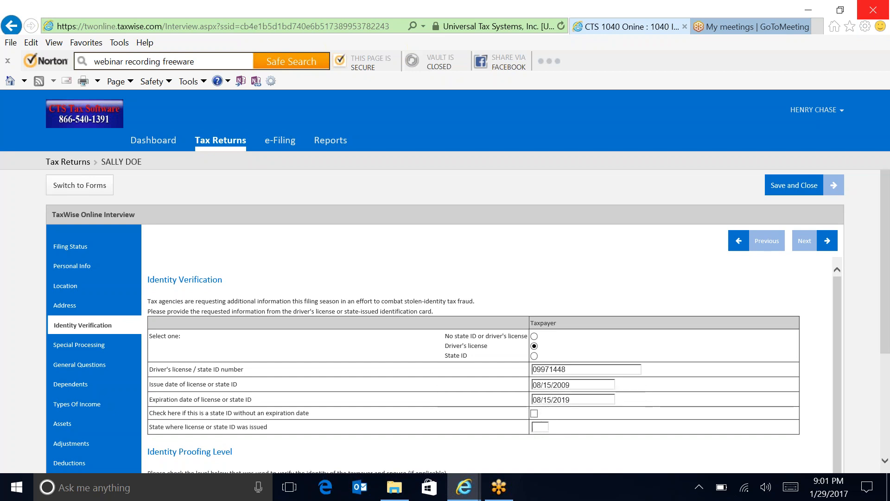
type("TX")
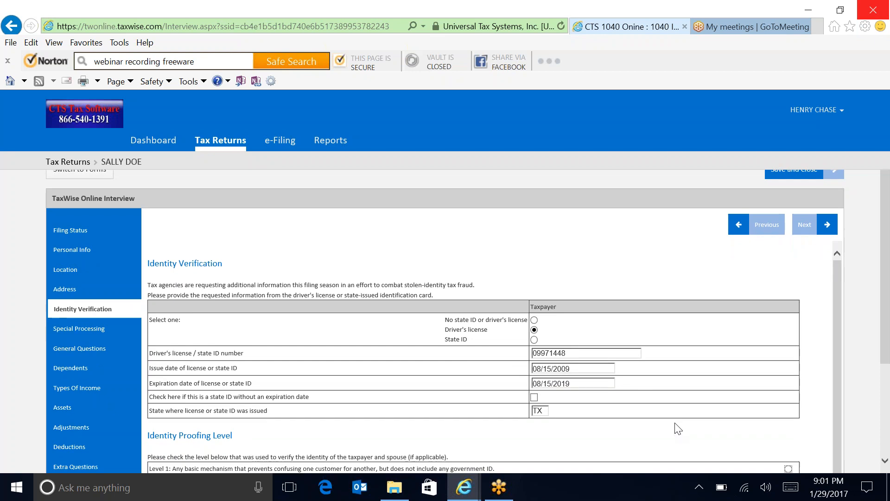
left_click_drag(888, 339, 888, 414)
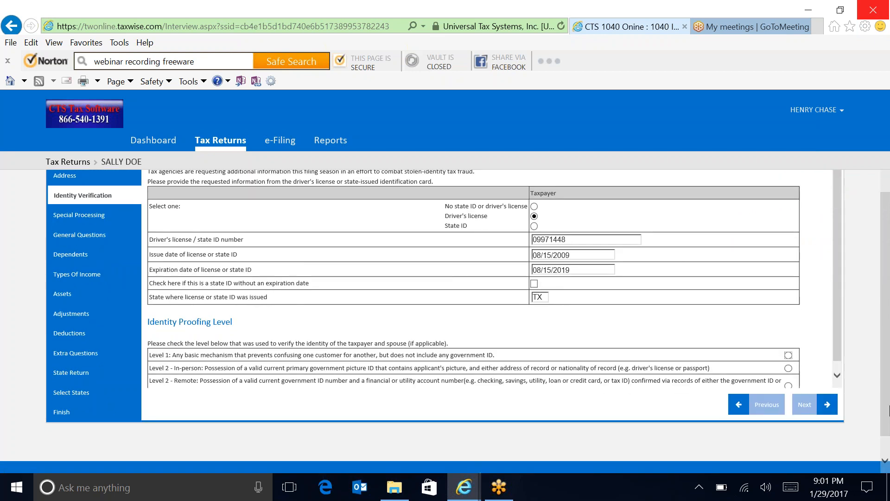
left_click(788, 368)
left_click(823, 404)
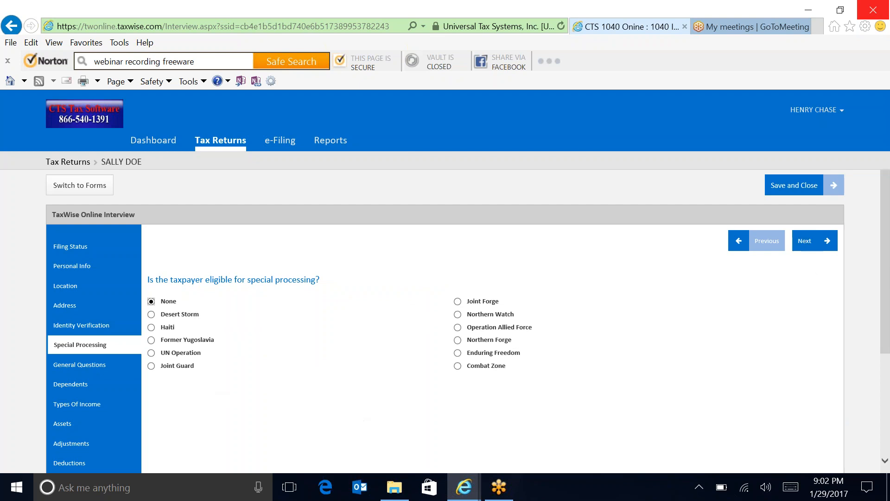
Leave Special Processing and General Questions unchanged and answer Yes to having dependents.
left_click(820, 247)
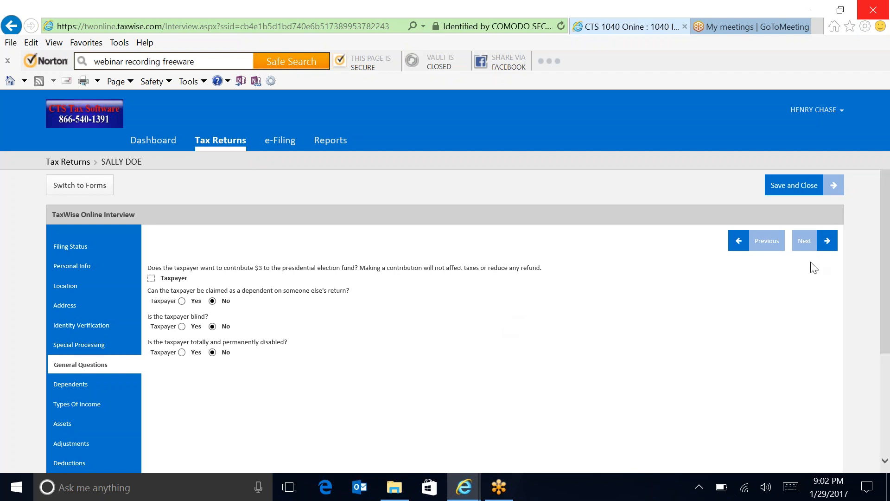
left_click(822, 242)
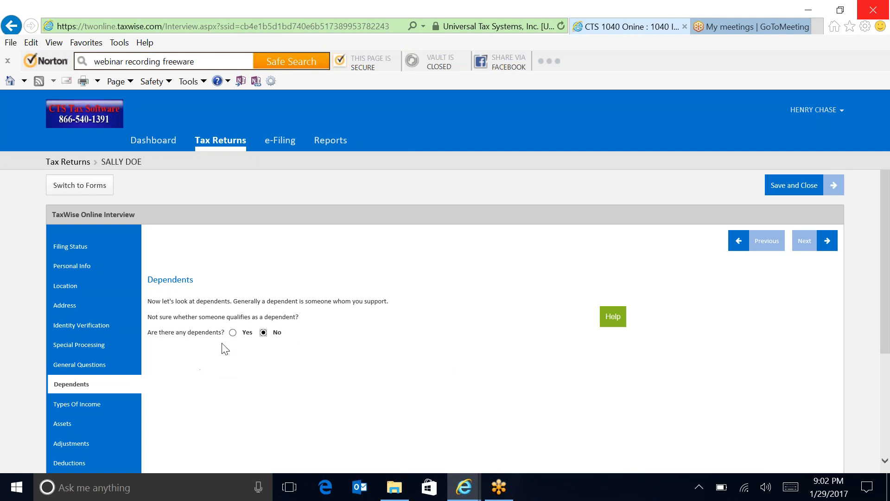
left_click(234, 333)
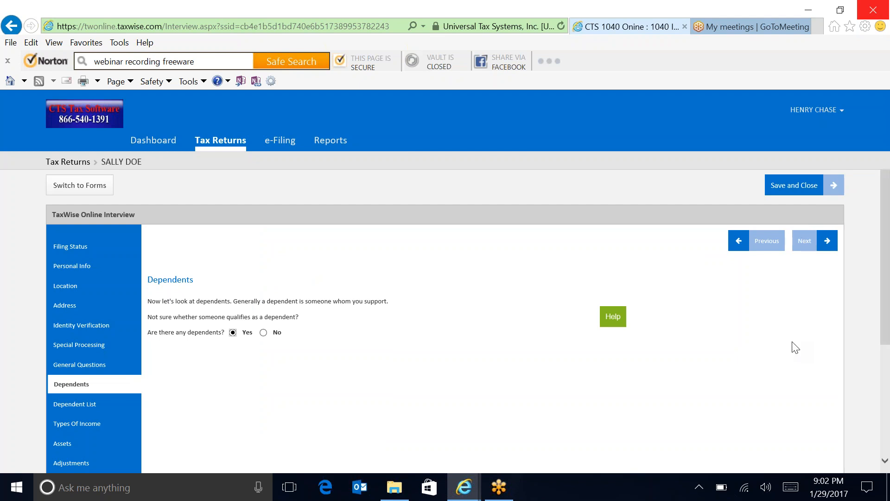
Start the first dependent, entering her name, birth date and Social Security number.
left_click(823, 244)
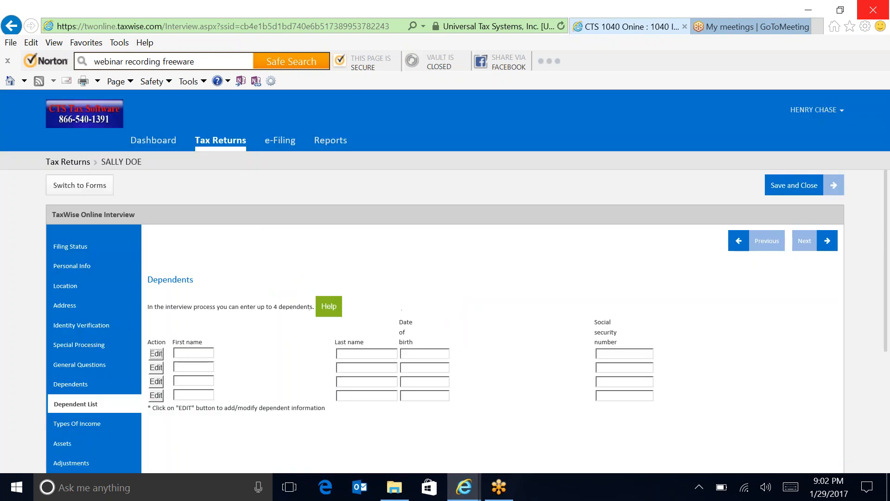
left_click(156, 354)
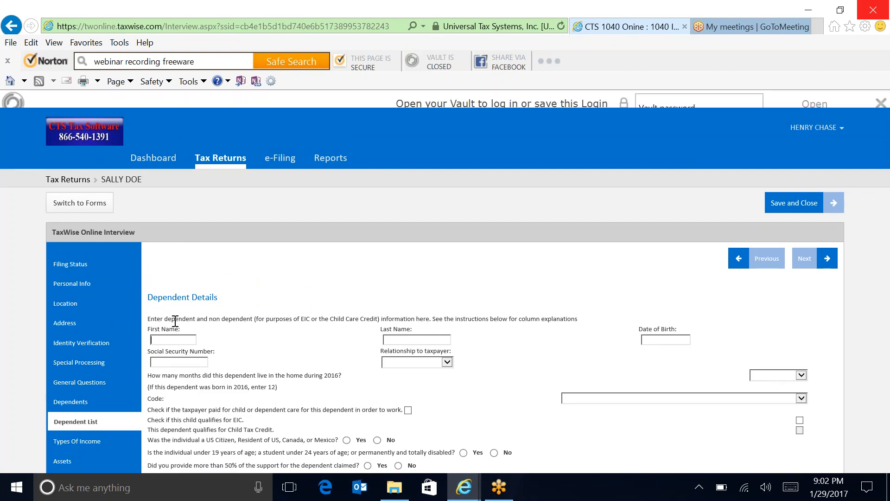
type("SUE")
type("DOE")
key("Tab")
type("09/01/")
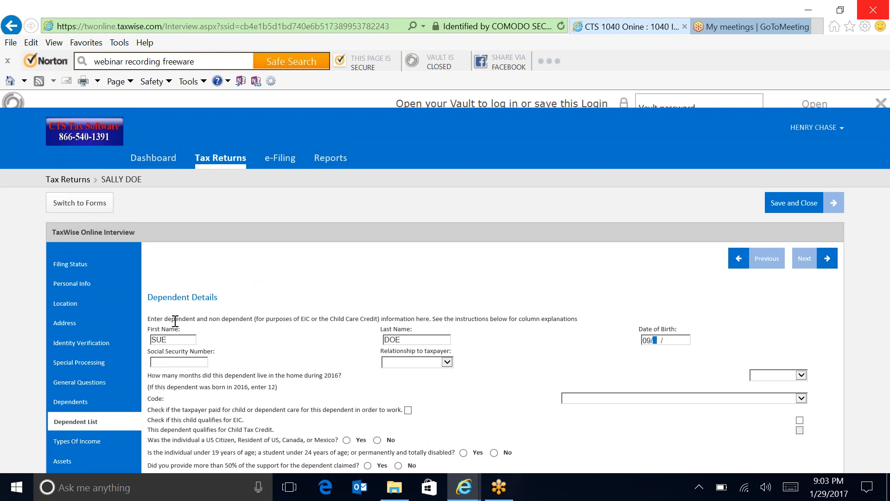
type("2014")
key("Tab")
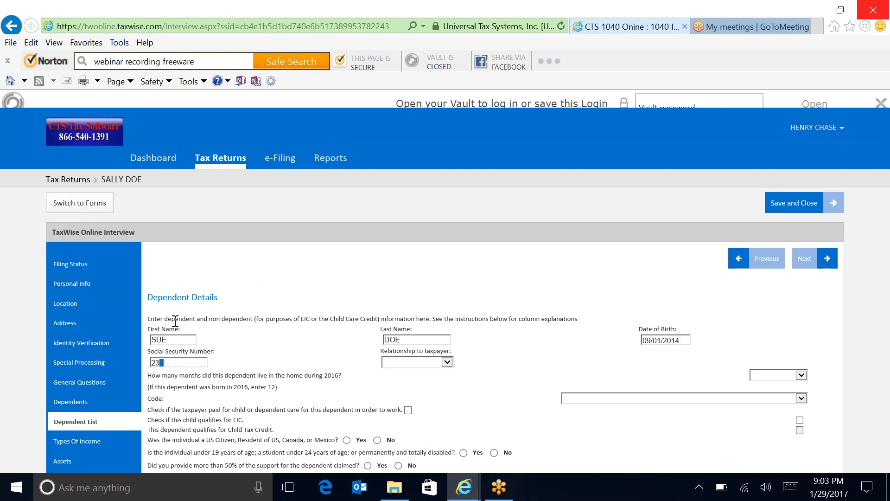
key("Tab")
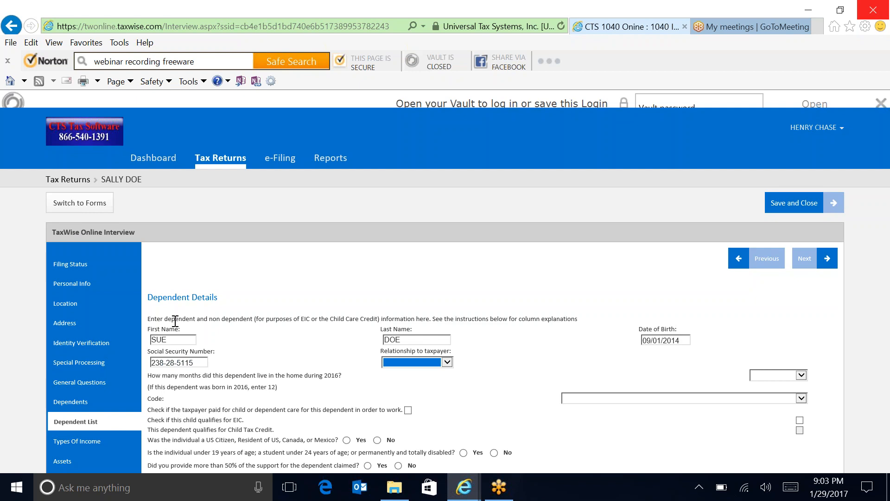
Set relationship DAUGHTER, 12 months in the home, and dependent code 1.
left_click(448, 362)
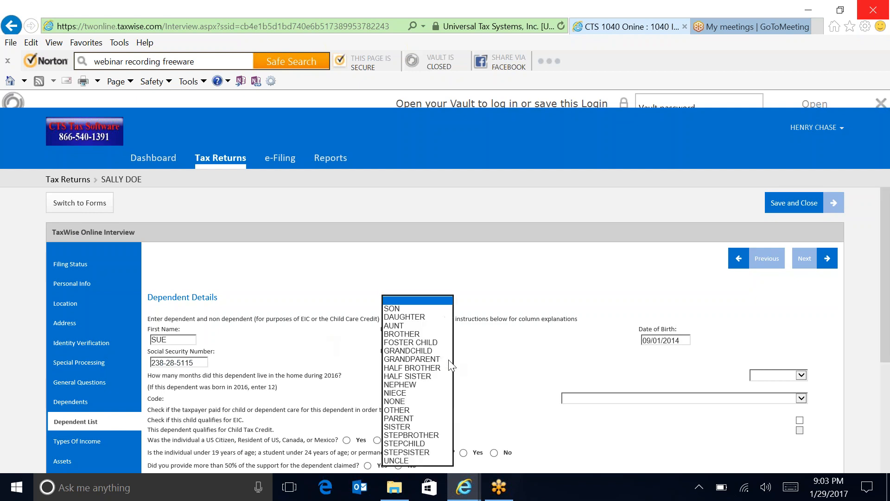
left_click(403, 317)
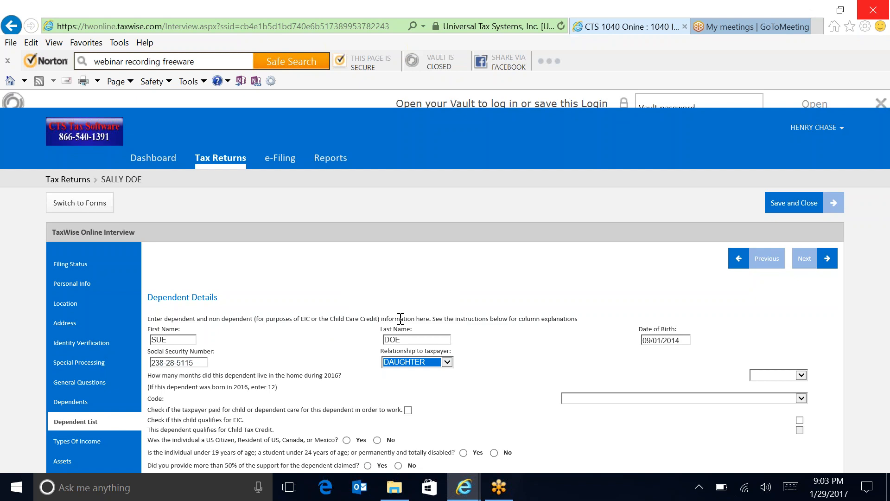
left_click(771, 376)
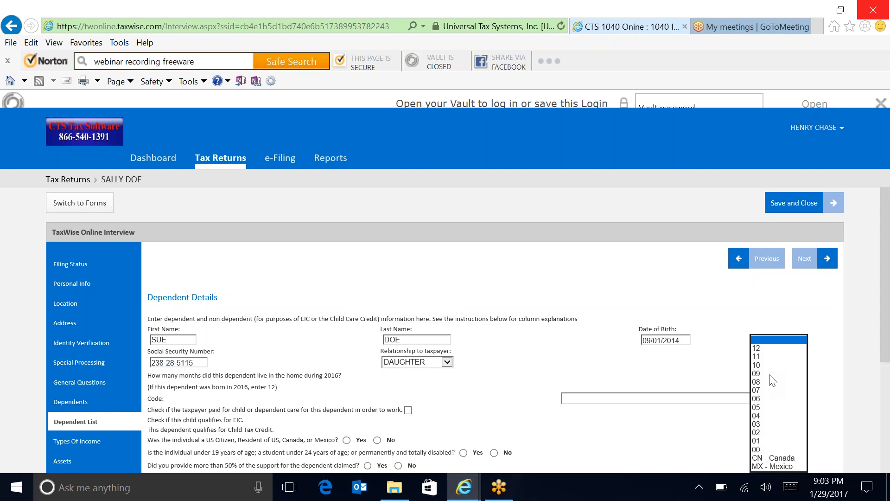
left_click(759, 348)
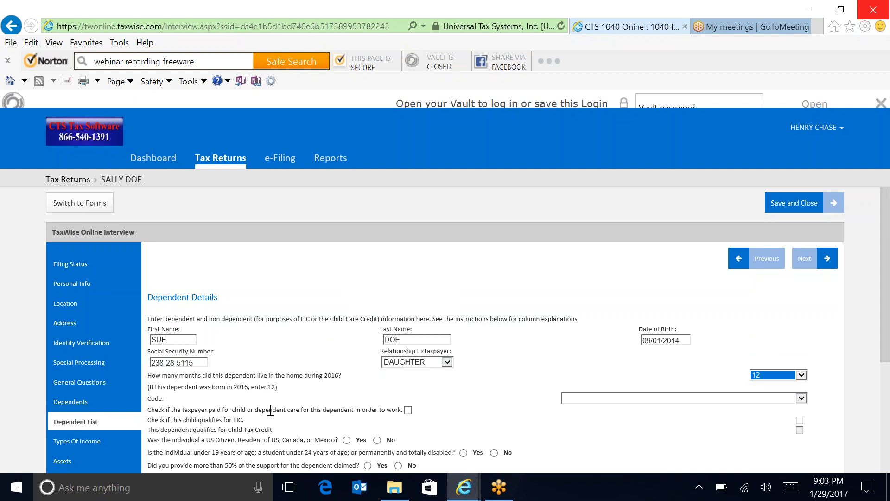
left_click(704, 400)
left_click(649, 400)
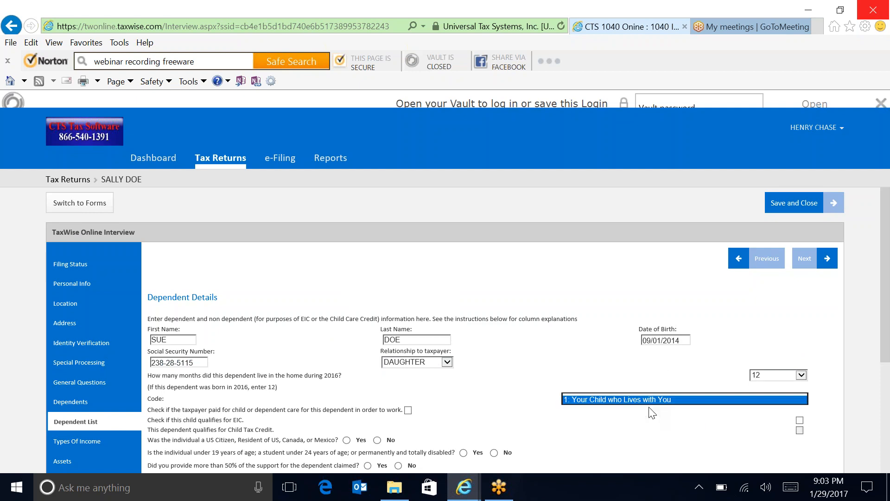
left_click_drag(886, 339, 889, 428)
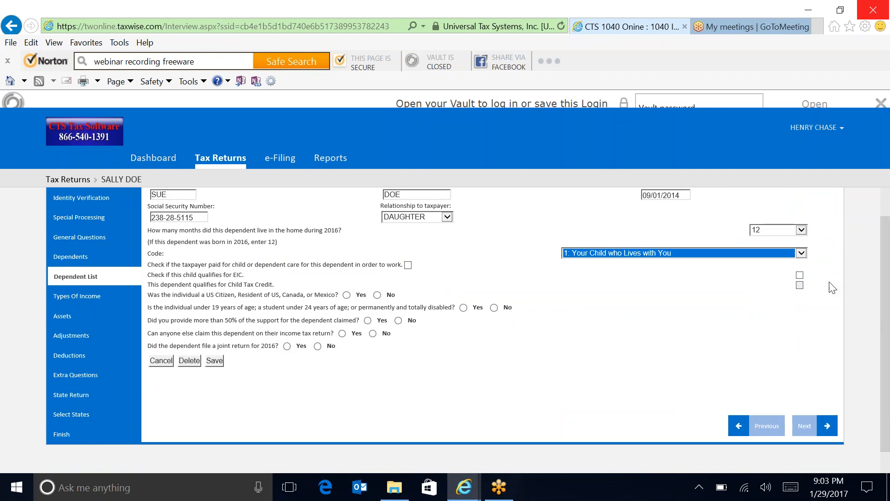
Mark her EIC-qualifying, US citizen, under 19, unclaimable by others, no joint return, and save.
left_click(800, 276)
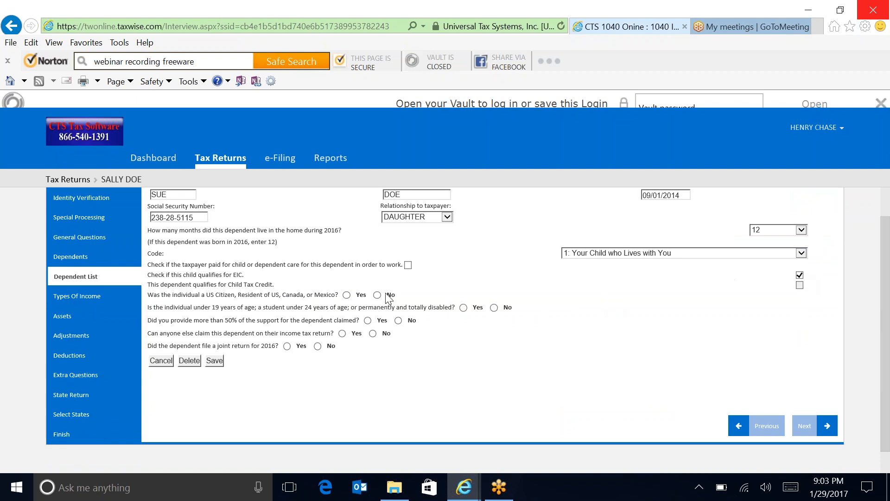
left_click(347, 295)
left_click(464, 308)
left_click(374, 335)
left_click(318, 346)
left_click(214, 362)
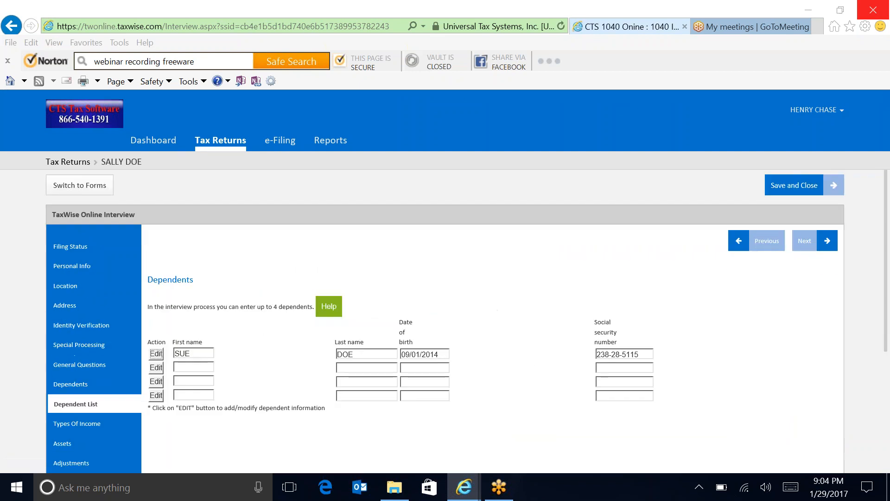
Pass the Types of Income and Adjustments pages with nothing marked.
left_click(818, 241)
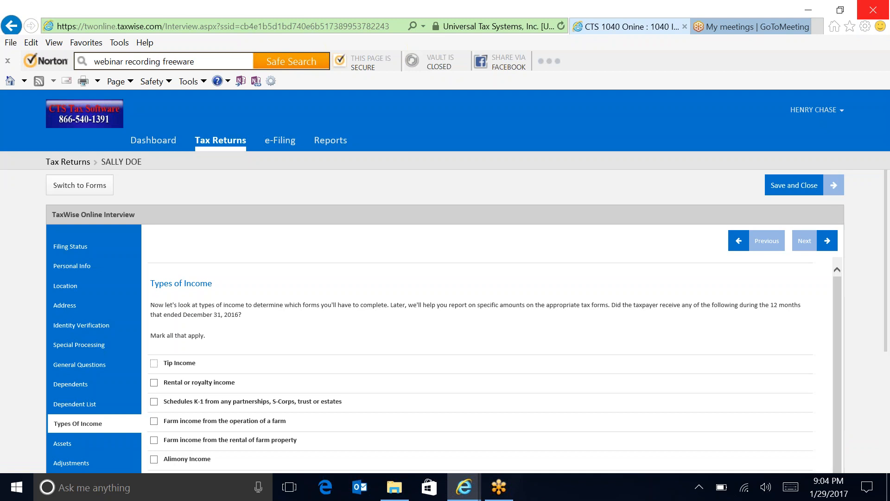
left_click_drag(886, 253, 888, 315)
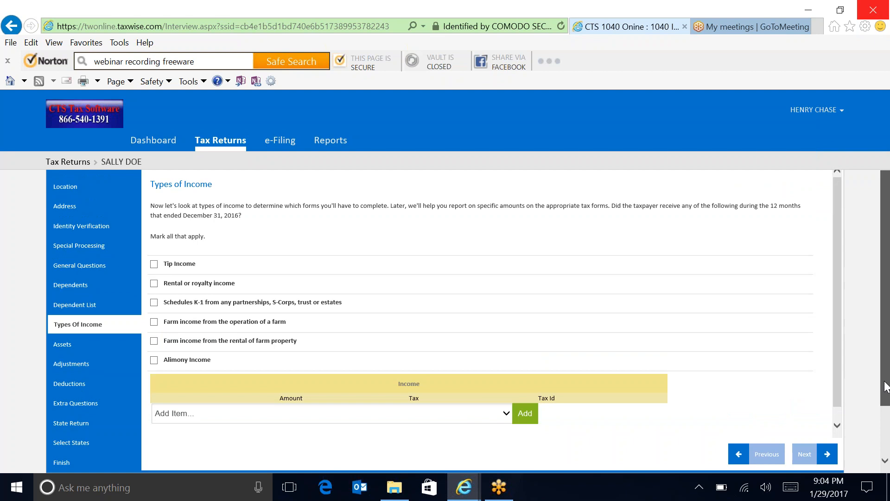
left_click_drag(886, 369, 887, 416)
left_click(825, 389)
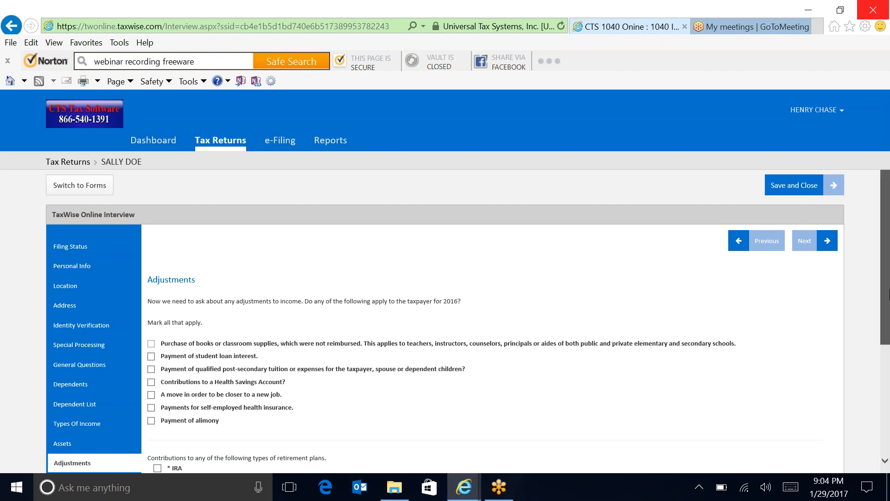
scroll(888, 374, "down", 3)
scroll(889, 374, "up", 1)
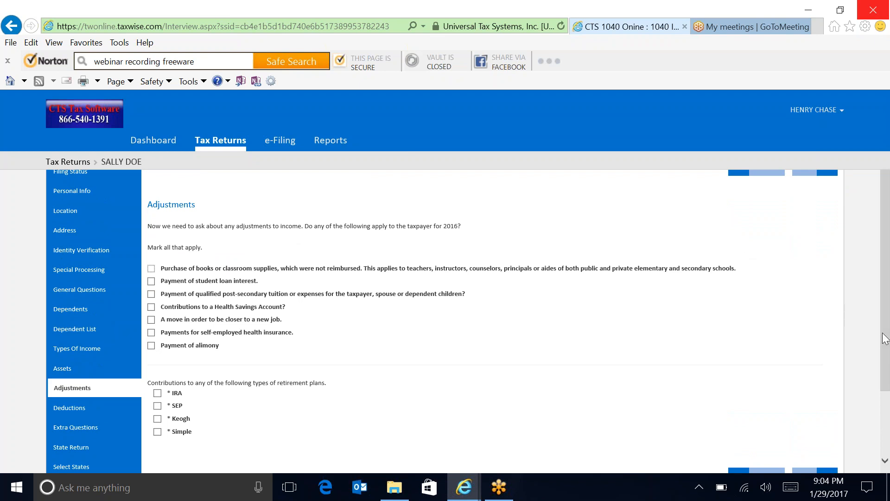
scroll(886, 334, "down", 2)
left_click(828, 410)
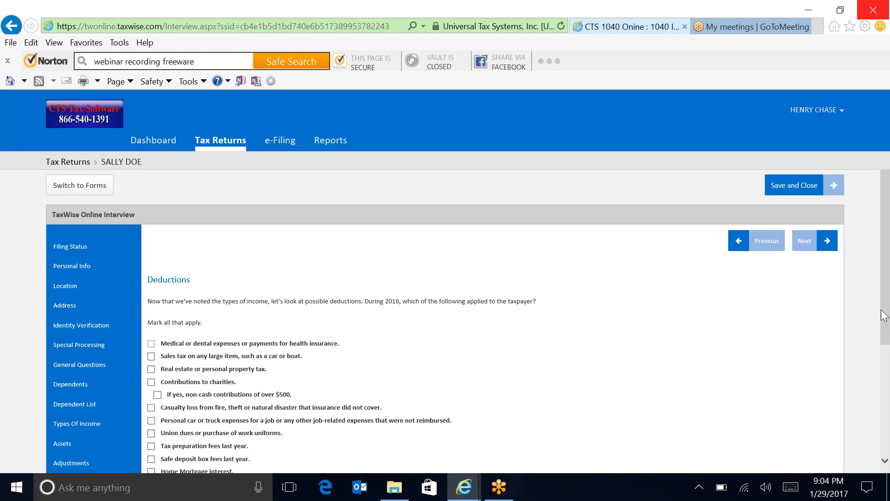
Skip Deductions and Extra Questions unmarked, answer No to state returns, and continue to Finish.
left_click_drag(885, 316, 886, 364)
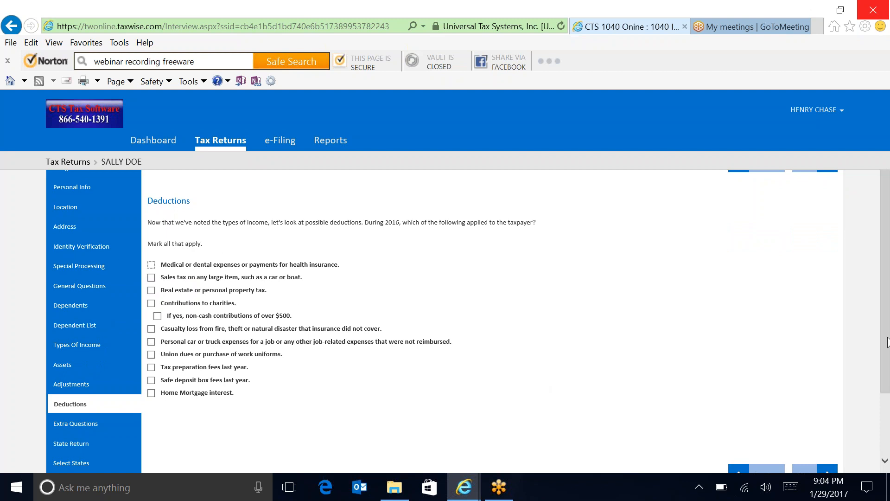
scroll(887, 344, "down", 2)
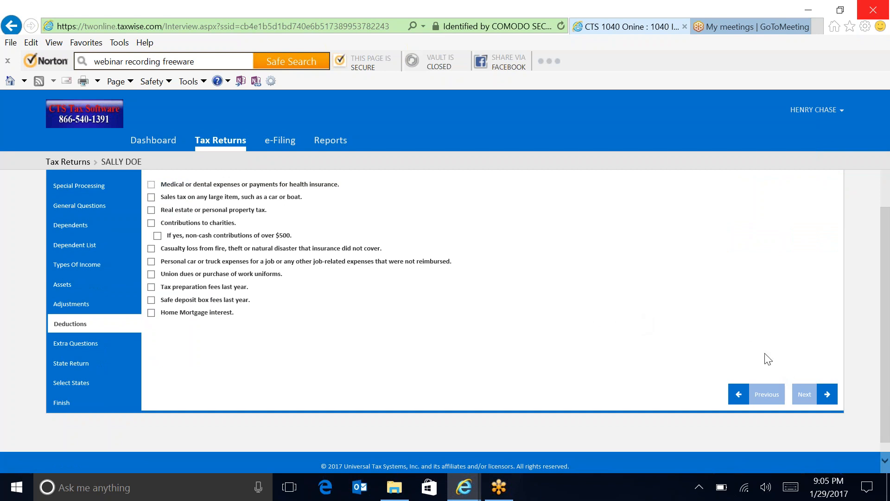
left_click(825, 396)
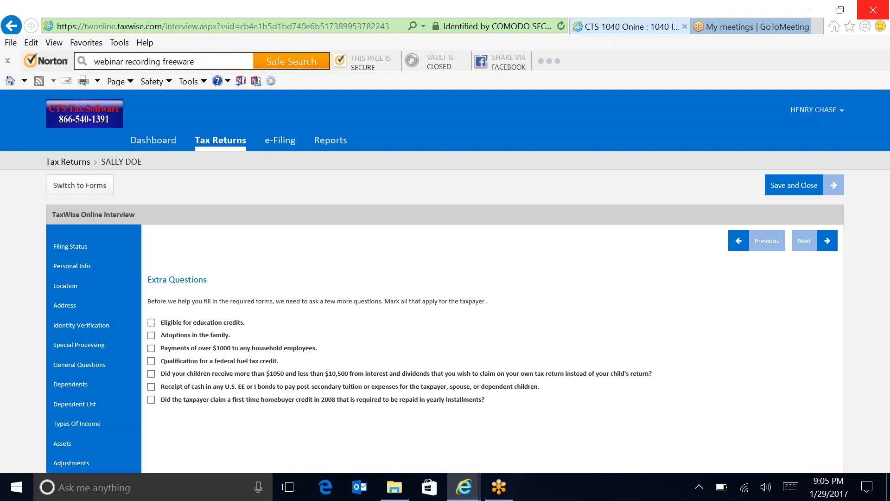
left_click(824, 245)
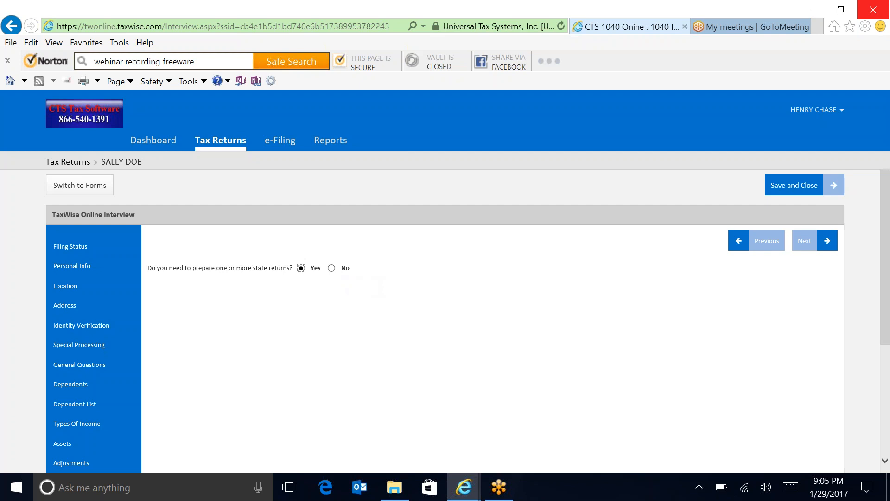
left_click(332, 269)
left_click(824, 246)
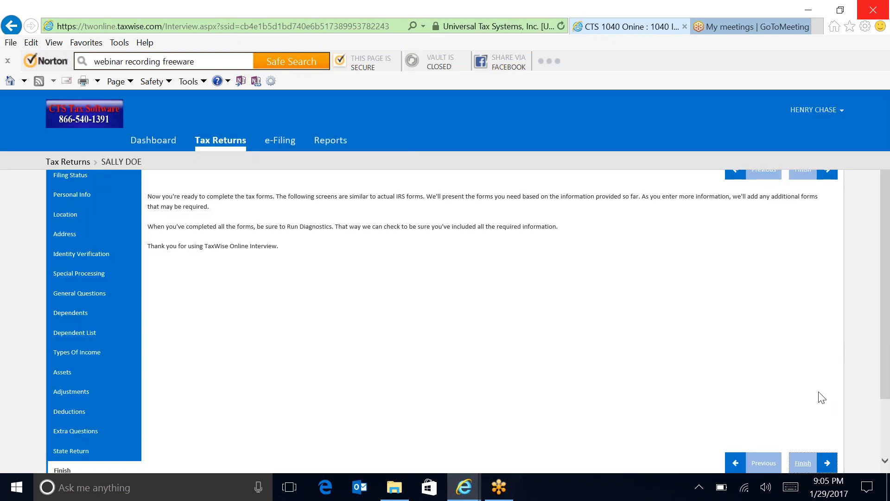
Finish the interview and date the taxpayer's PIN signature 01/29/2017 on Main Info.
left_click(797, 468)
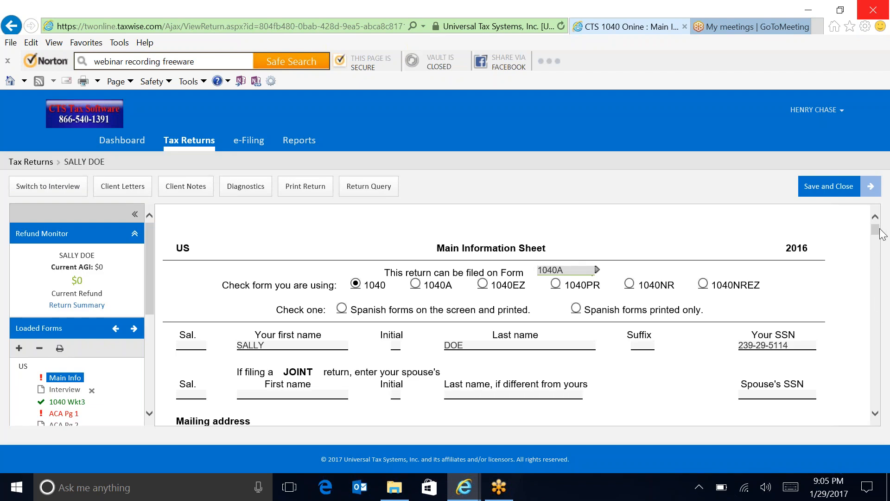
left_click_drag(881, 235, 889, 369)
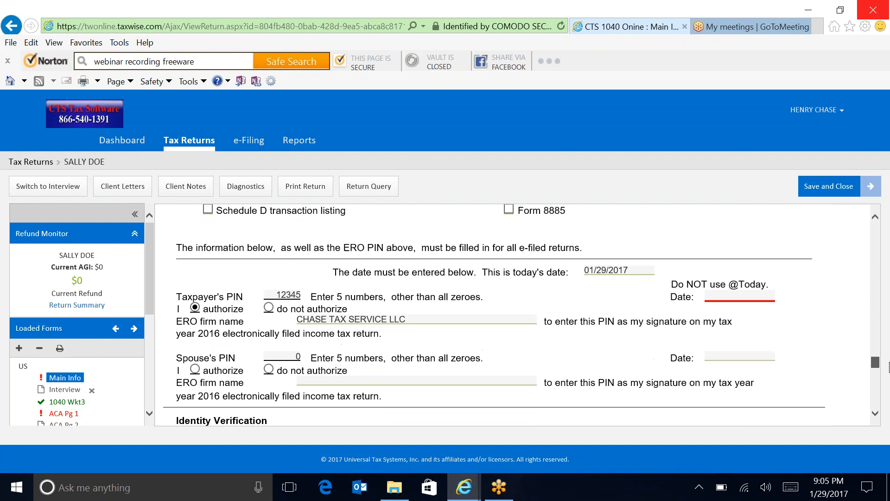
left_click(732, 294)
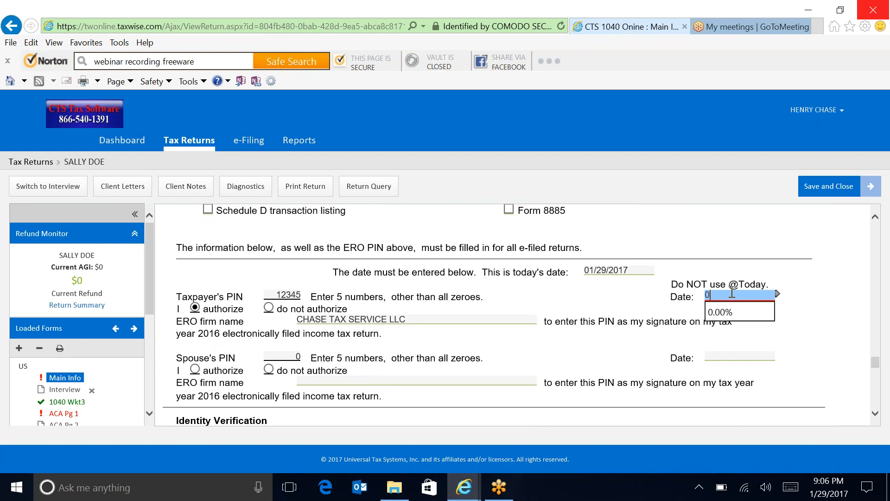
type("01/29/")
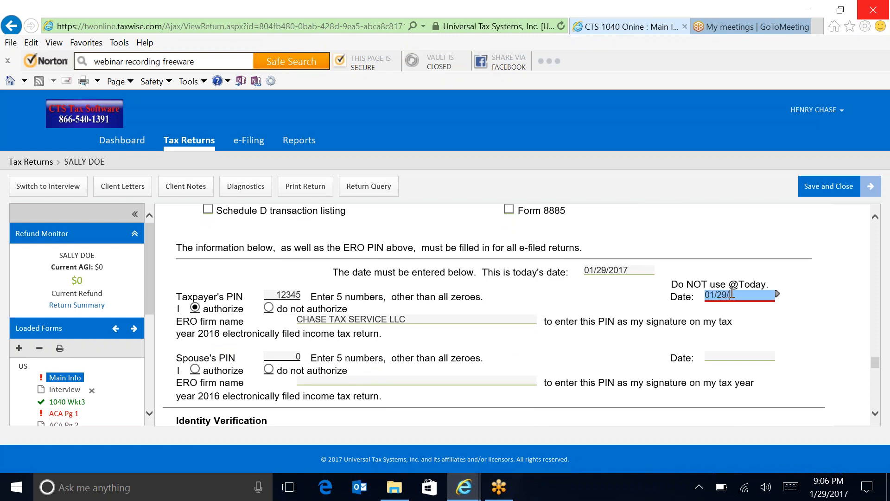
type("2017")
key("Tab")
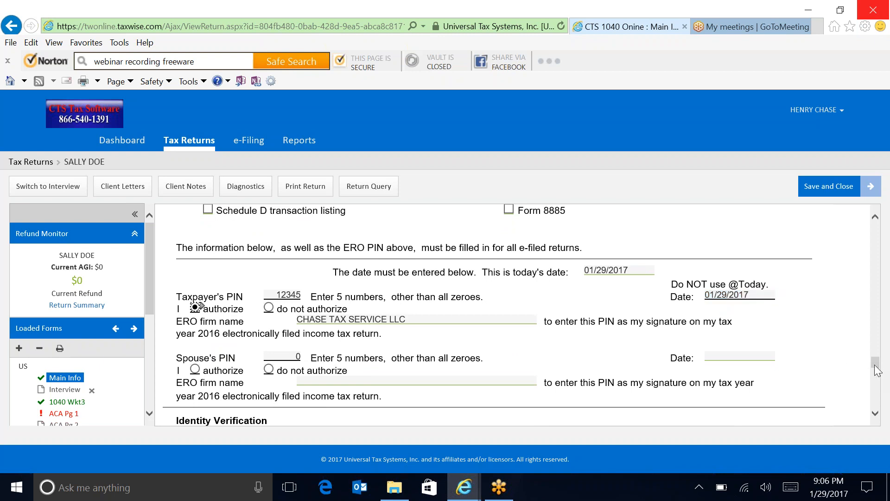
Open the ACA Pg 1 worksheet from Loaded Forms.
left_click_drag(876, 361, 859, 310)
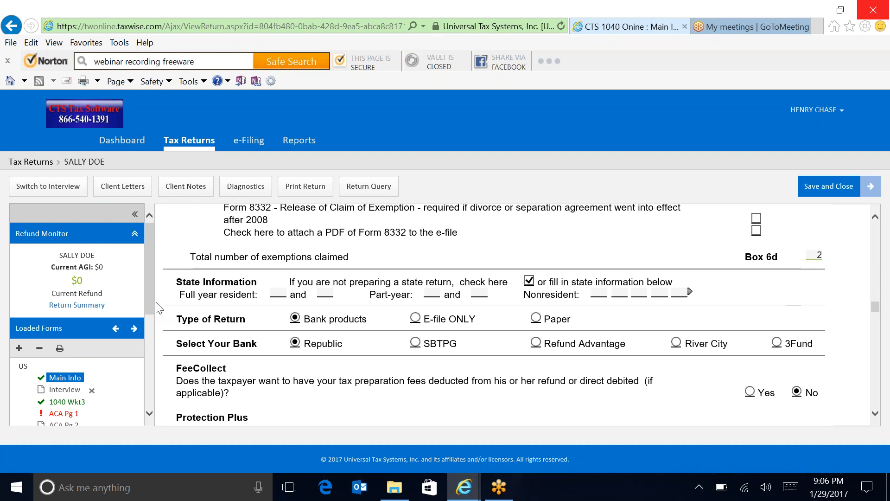
left_click_drag(152, 301, 155, 330)
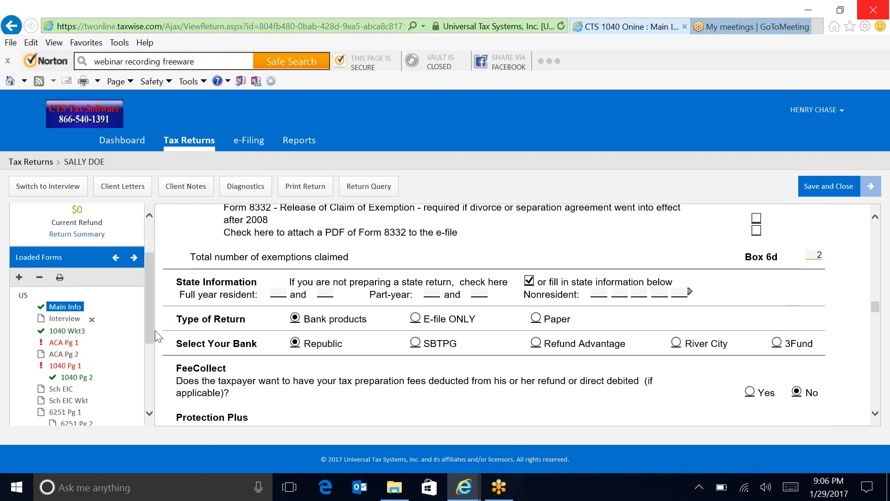
left_click(63, 342)
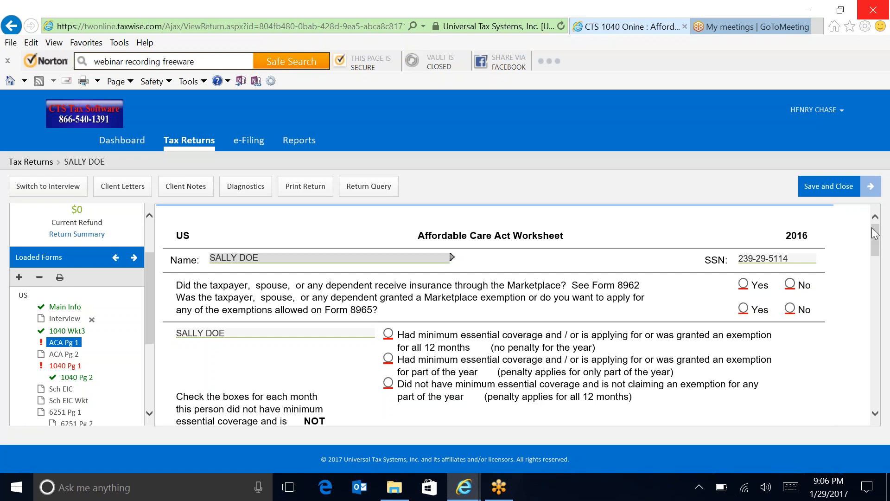
Answer No to both Marketplace questions and mark taxpayer and dependent covered all 12 months.
left_click(791, 284)
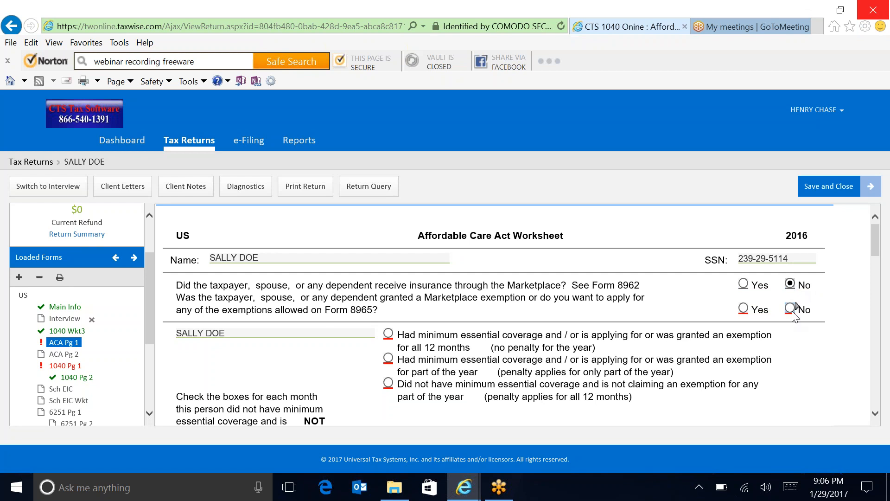
left_click(790, 309)
scroll(875, 259, "down", 2)
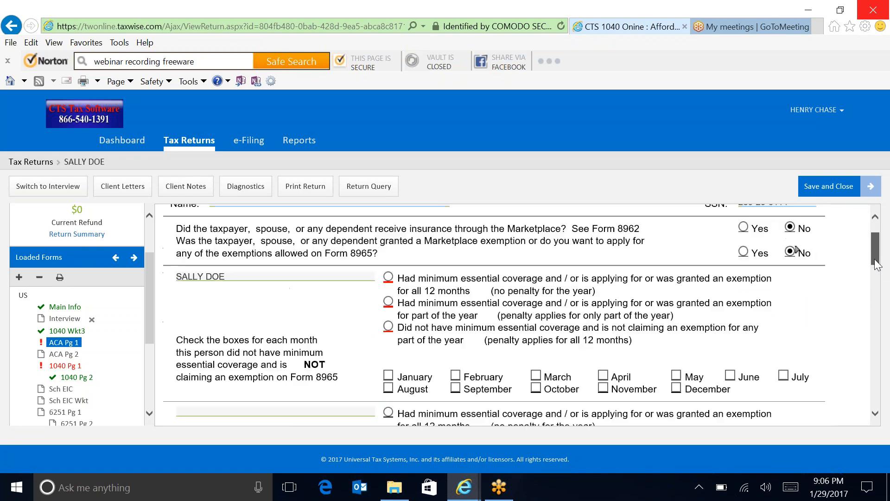
left_click(390, 237)
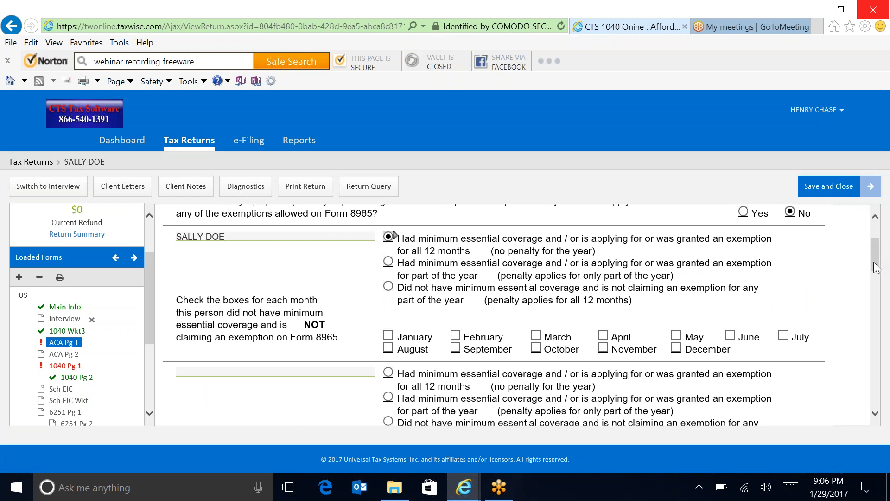
left_click_drag(874, 262, 876, 304)
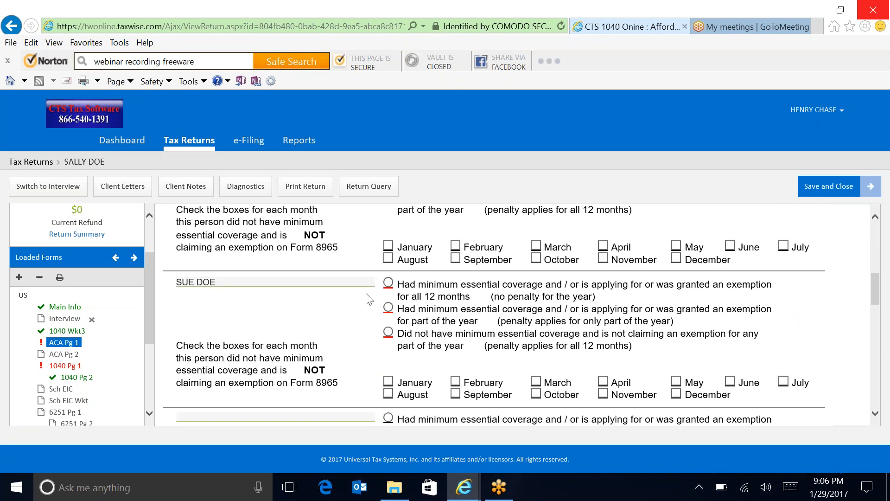
left_click(390, 283)
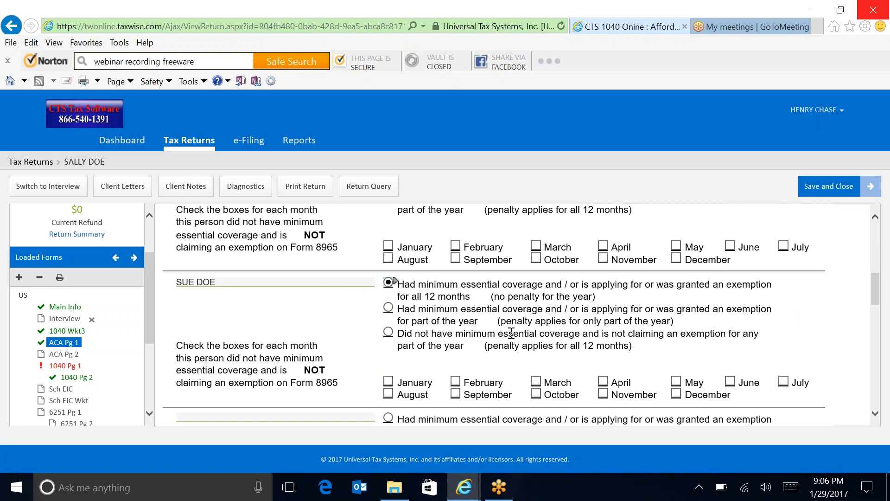
left_click(390, 381)
left_click(65, 366)
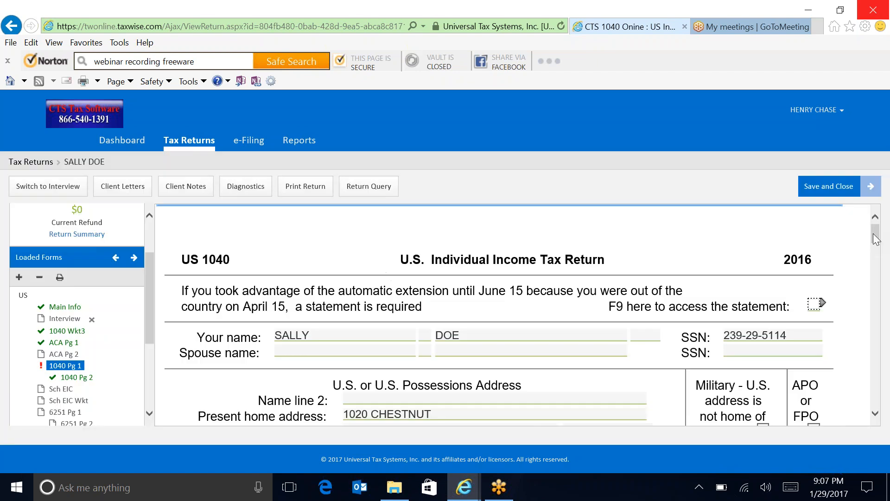
Answer No to the prior-year itemized state tax refund question on 1040 page 1.
left_click_drag(876, 239, 878, 335)
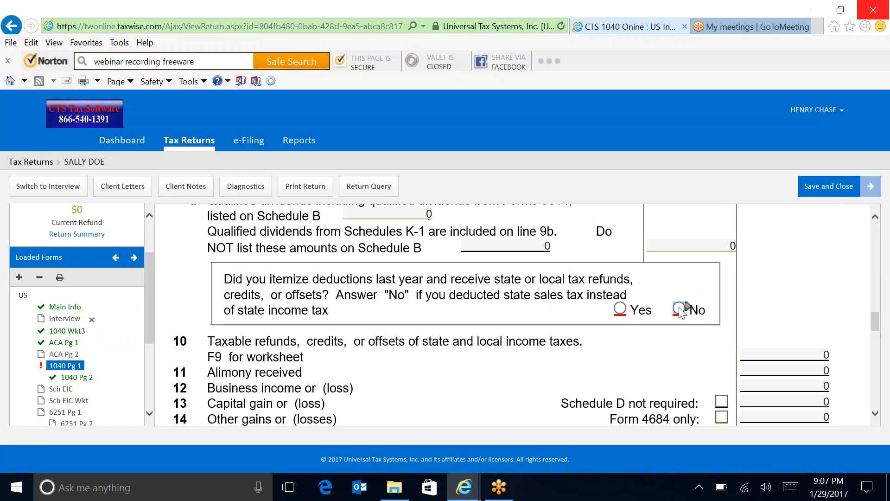
left_click(679, 308)
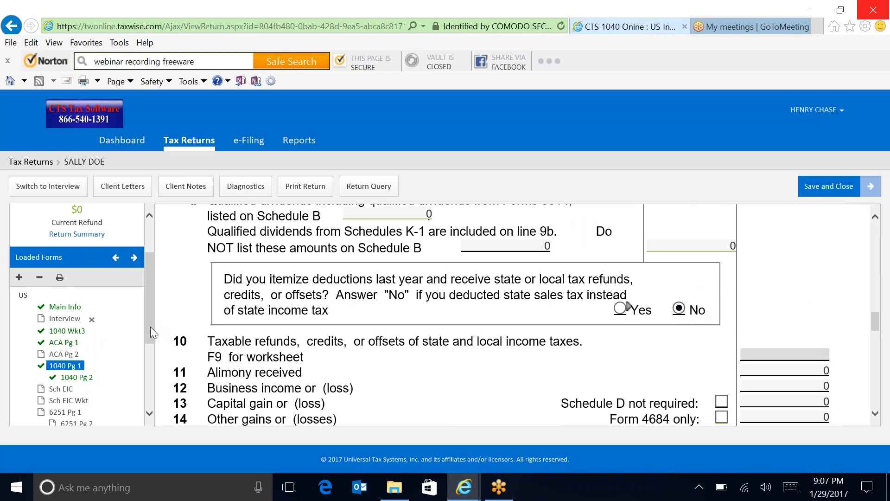
mouse_move(150, 326)
left_mouse_down()
mouse_move(154, 371)
mouse_move(151, 322)
left_mouse_up()
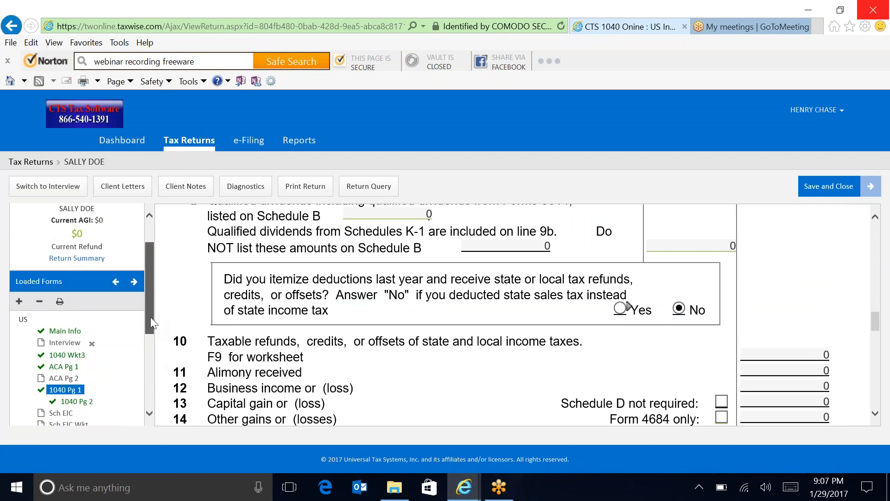
Search 'SC' in Add a Form and add Sch C Pg 1 to the return.
left_click(19, 301)
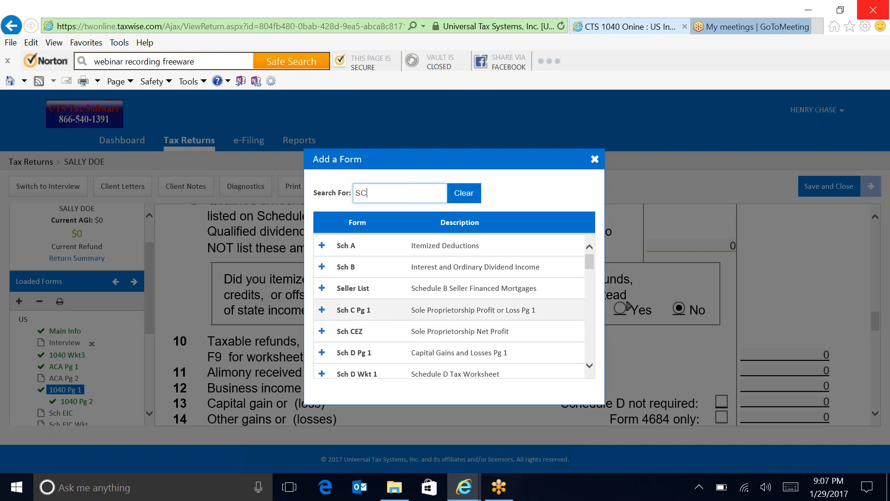
left_click(466, 310)
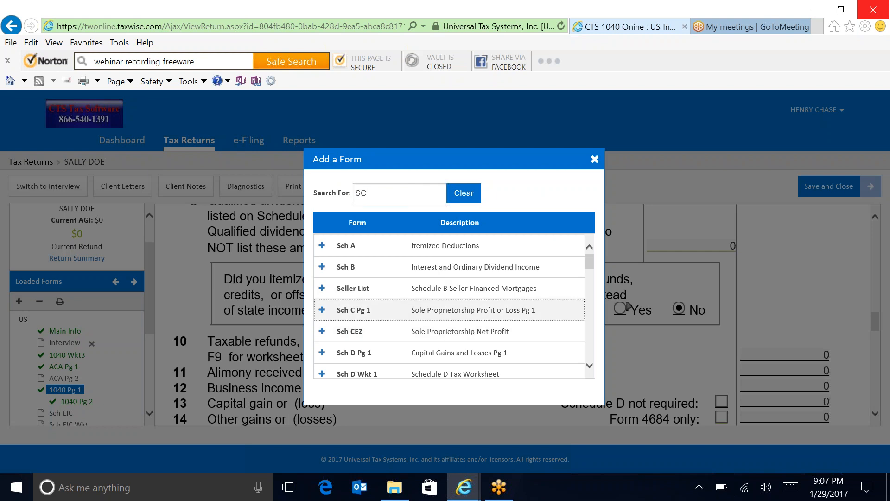
left_click(322, 309)
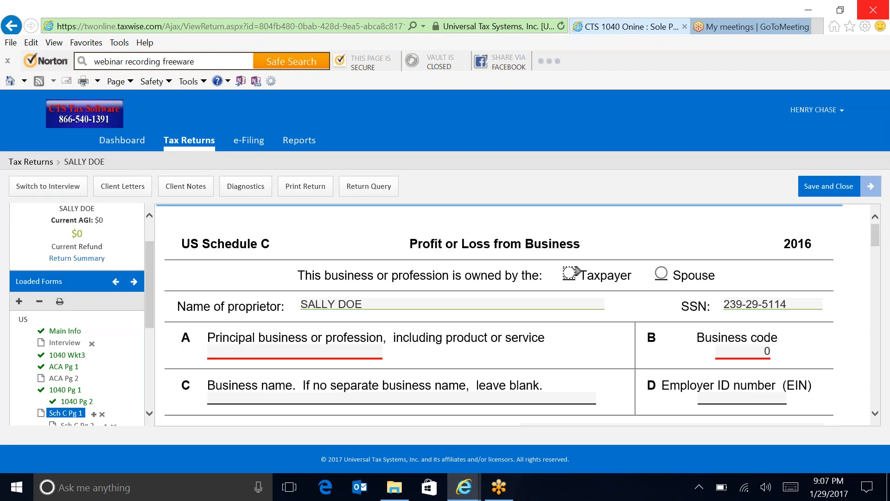
Enter MAID SERVICE as the principal business with business code 999999.
left_click(253, 350)
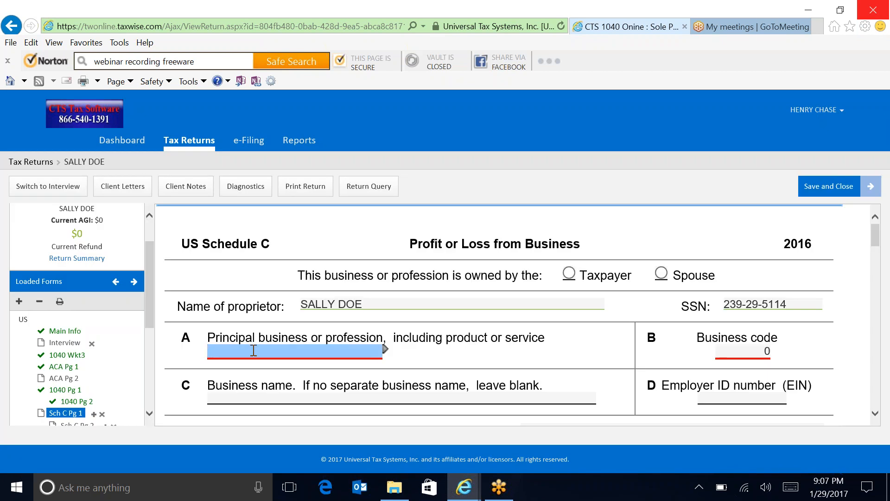
type("MAID SERVICE")
key("Tab")
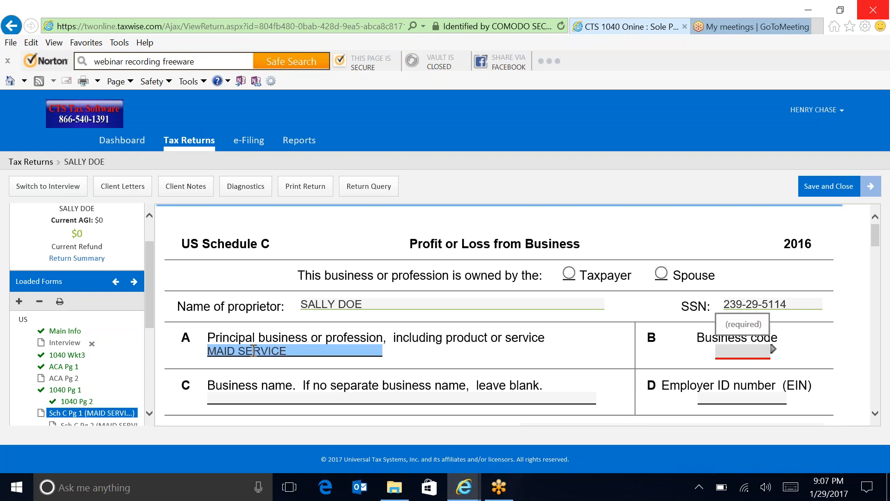
type("999999")
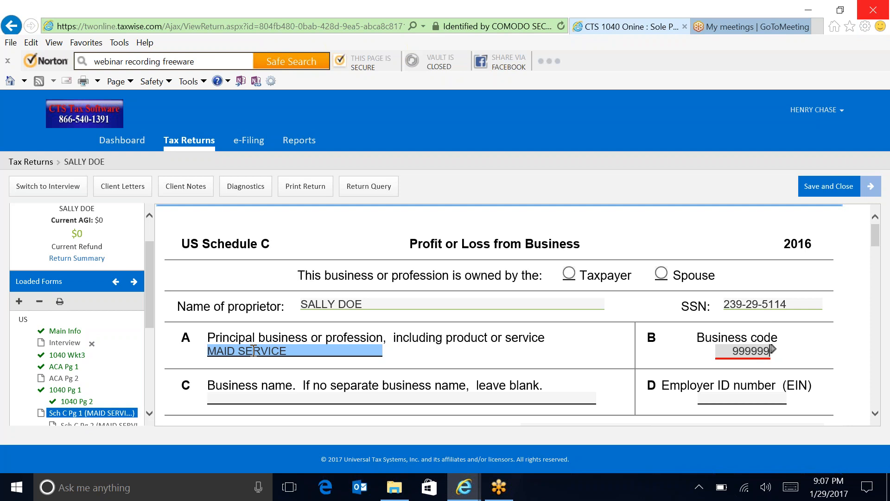
key("Tab")
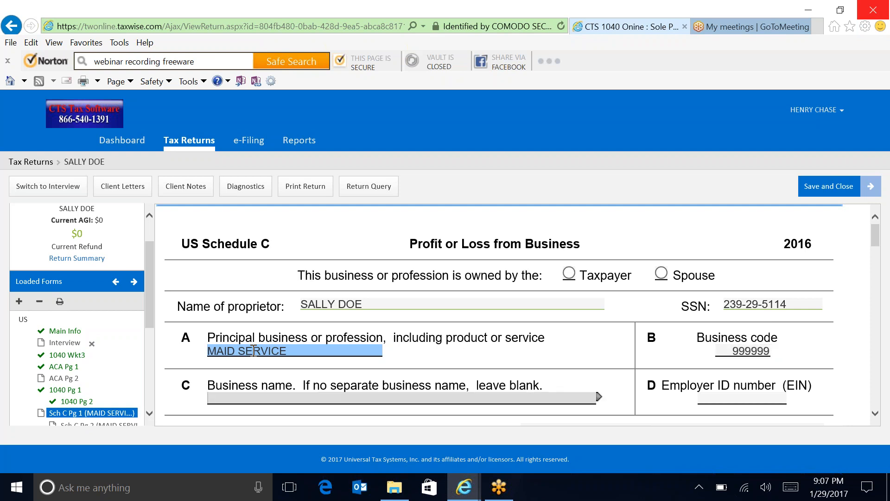
key("shift+Tab")
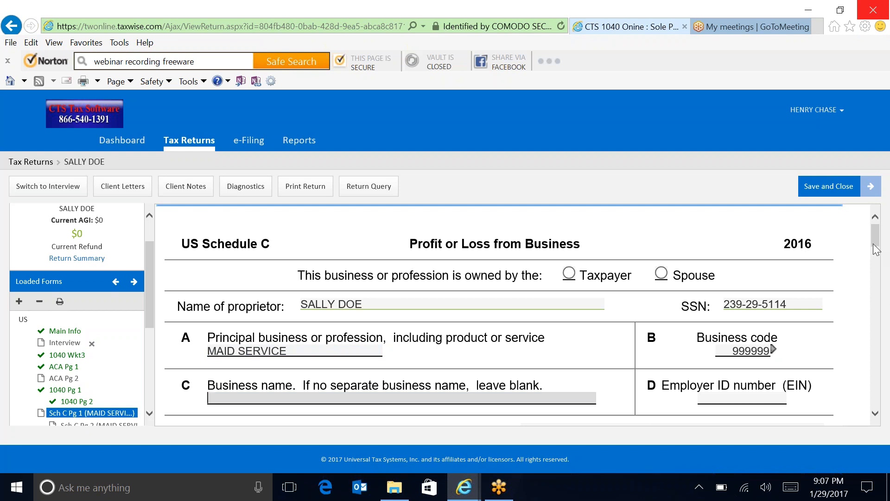
left_click_drag(874, 247, 876, 265)
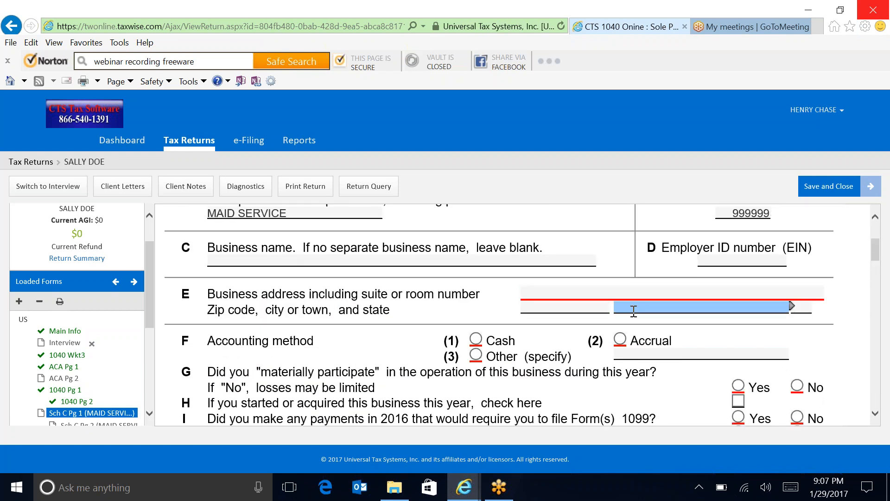
left_click(606, 293)
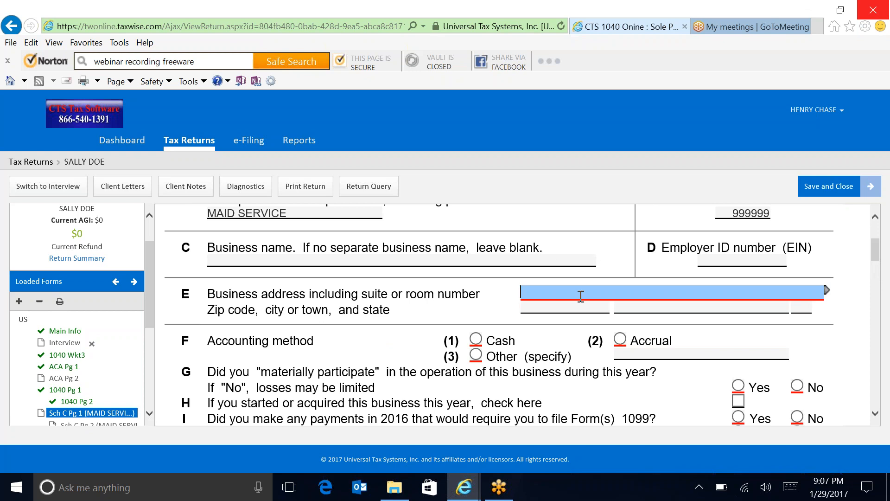
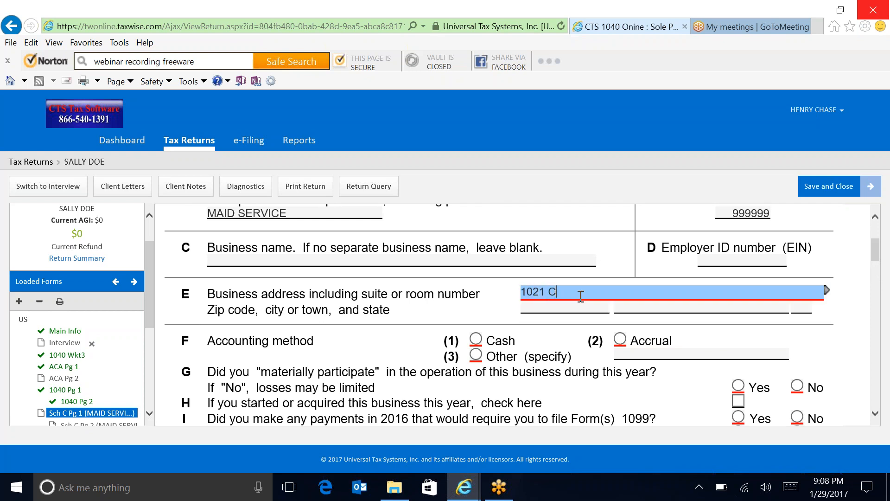
key("Tab")
type("7")
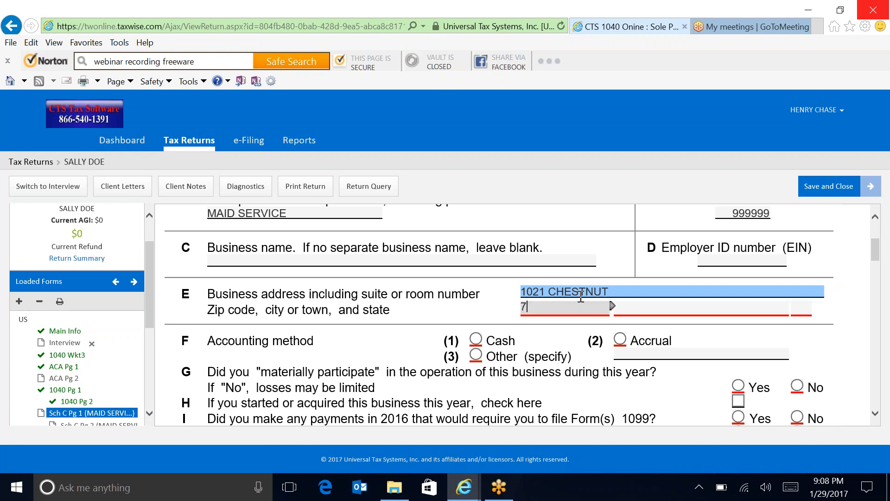
type("6704-")
key("Tab")
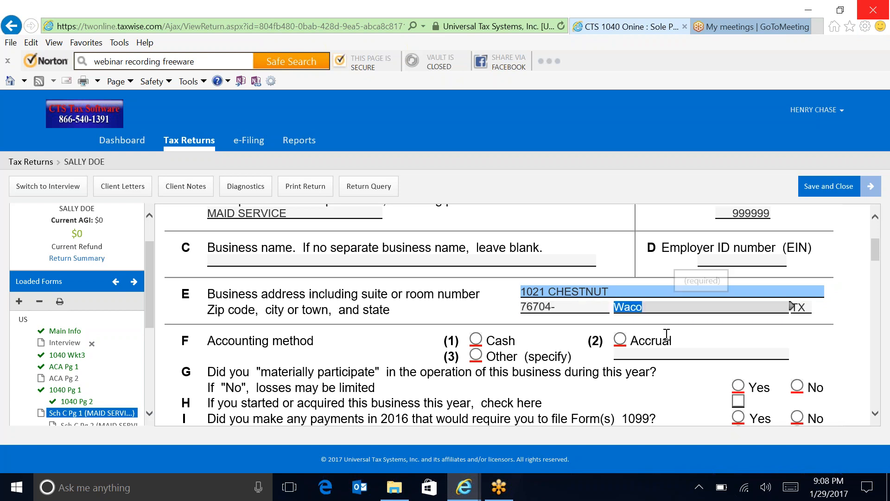
Choose cash accounting, answer Yes to material participation and No to Form 1099 payments.
left_click(475, 339)
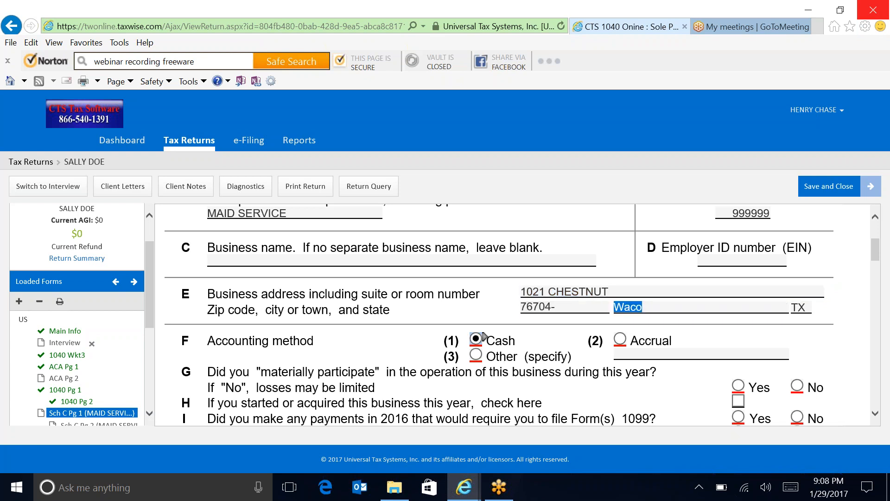
left_click_drag(883, 260, 883, 275)
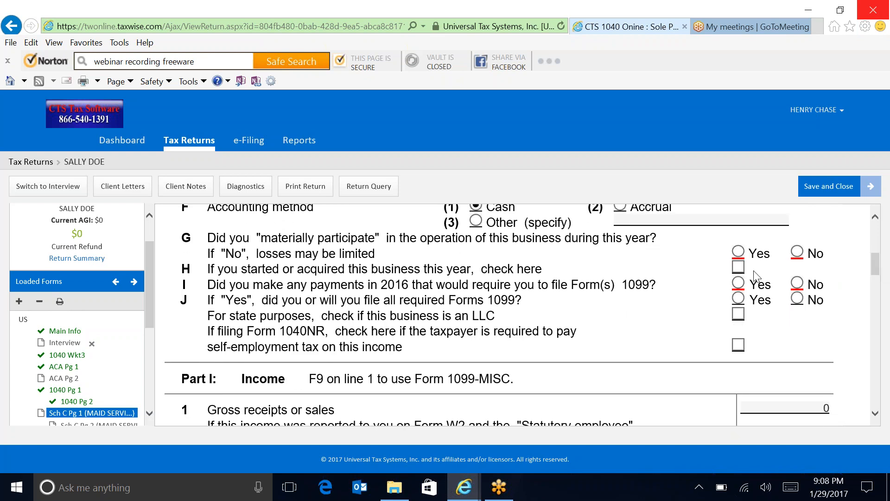
left_click(739, 253)
key("Tab")
left_click(797, 284)
scroll(876, 277, "down", 3)
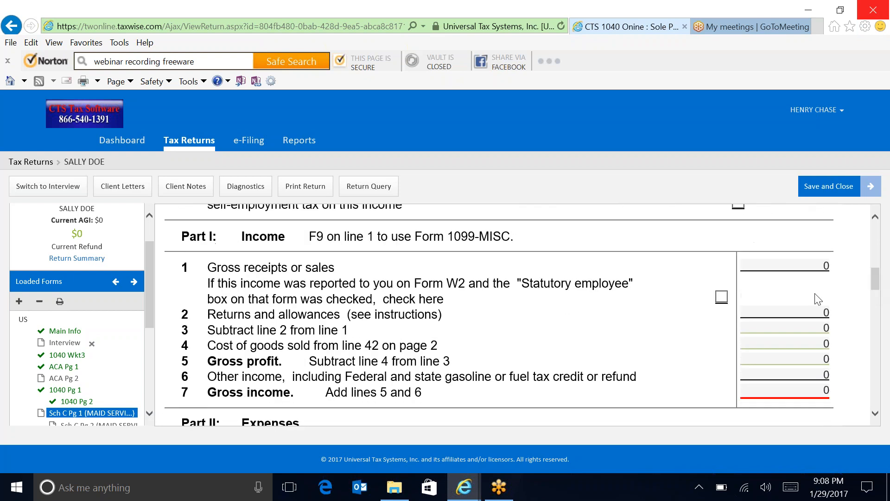
Enter 10000 on line 1 gross receipts and 1000 on line 22 supplies.
left_click(830, 264)
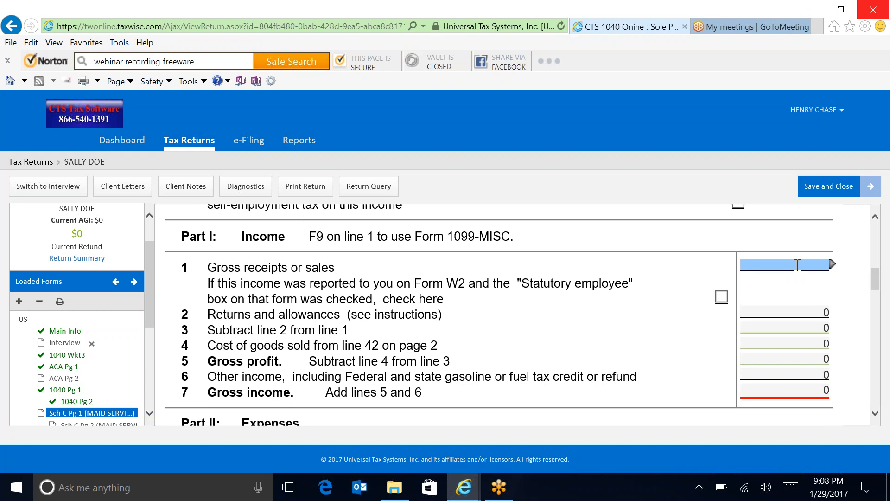
type("10")
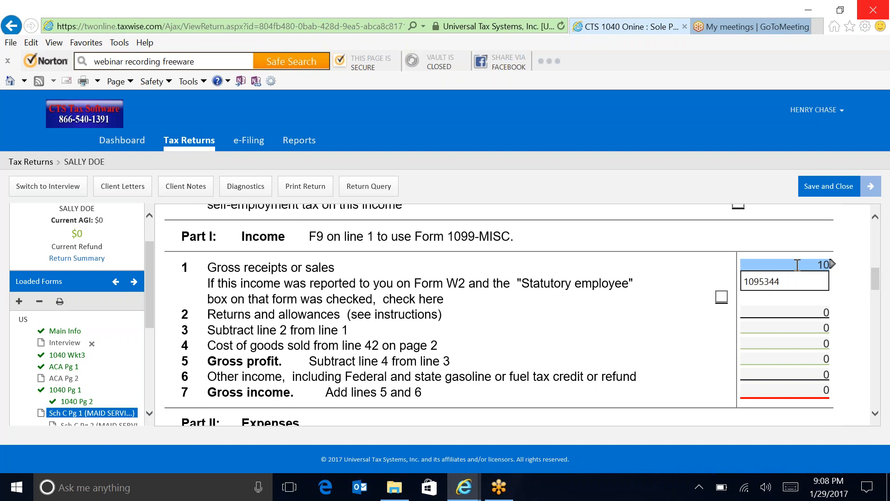
type("000")
key("Tab")
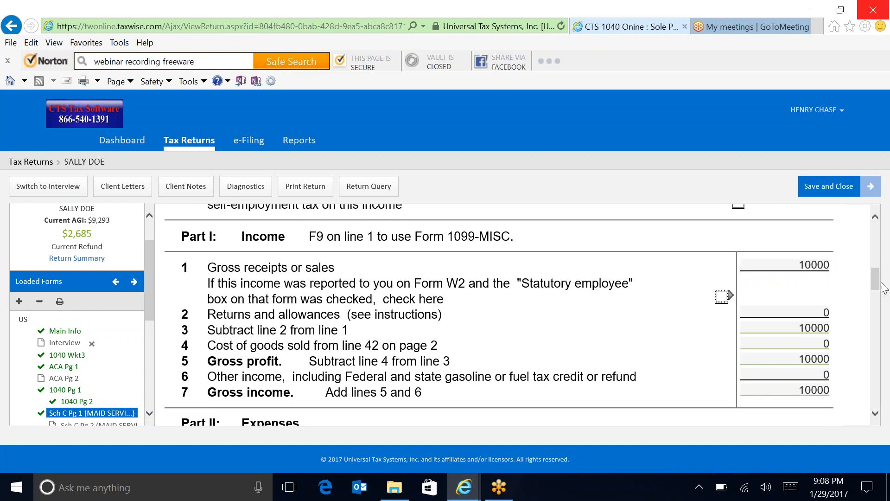
left_click_drag(876, 291, 883, 343)
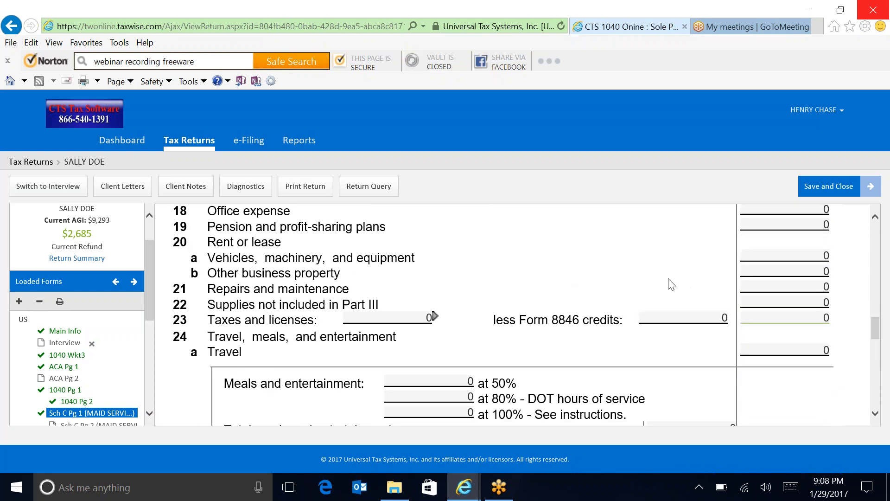
left_click(794, 301)
type("100")
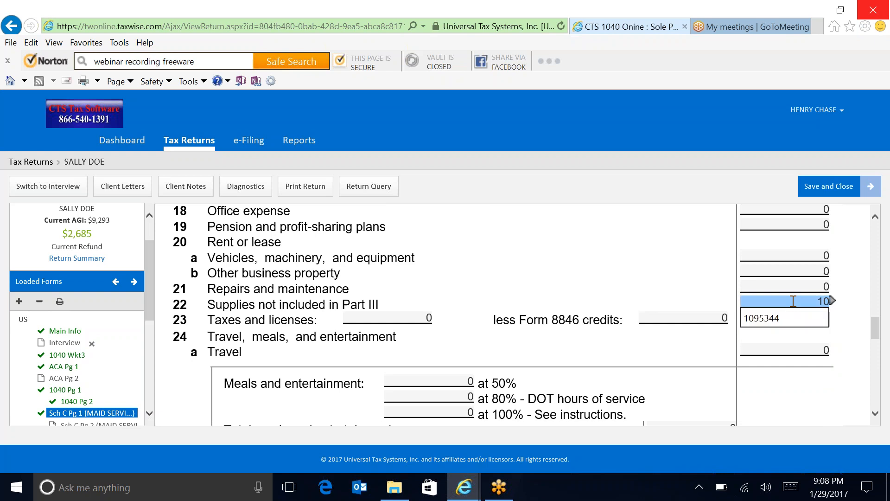
type("0")
key("Tab")
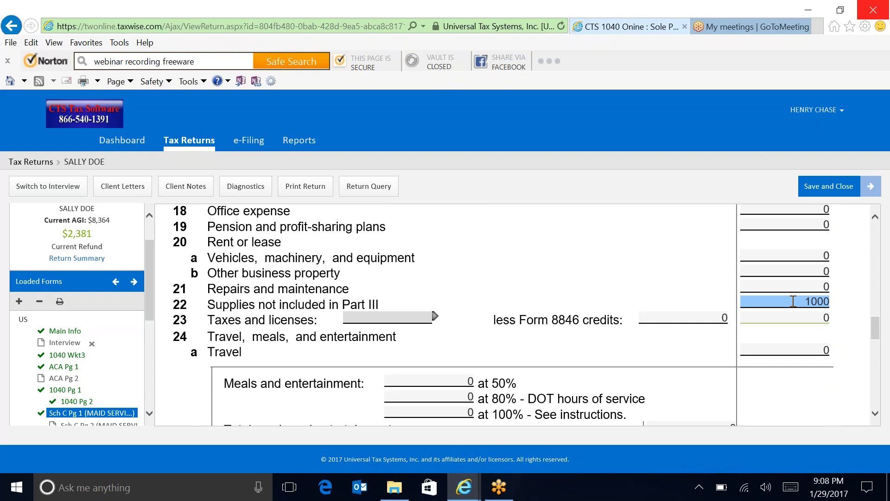
key("Tab")
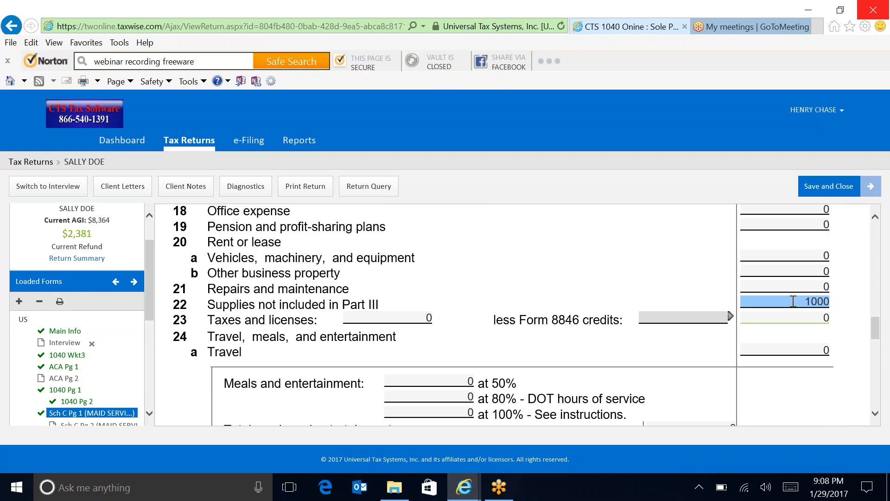
left_click_drag(876, 331, 876, 403)
left_click_drag(149, 292, 161, 371)
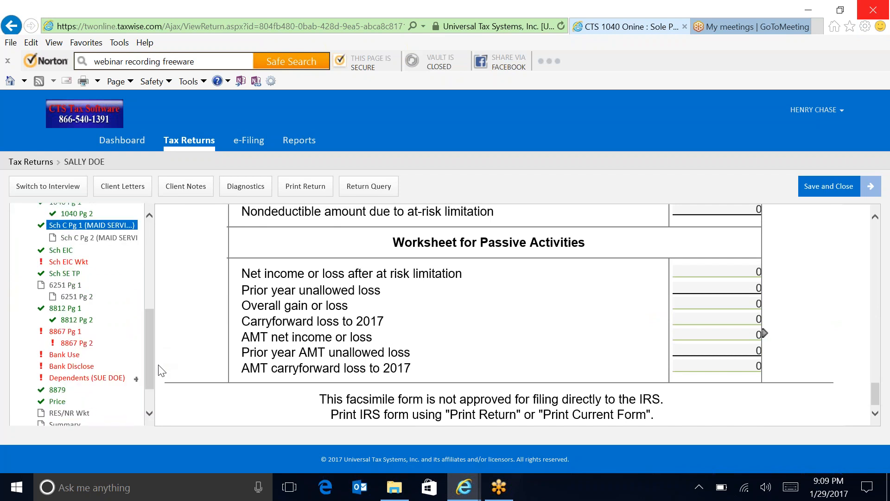
On the Sch EIC worksheet, answer Yes to question 2 and No to questions 4a and 6.
left_click(68, 263)
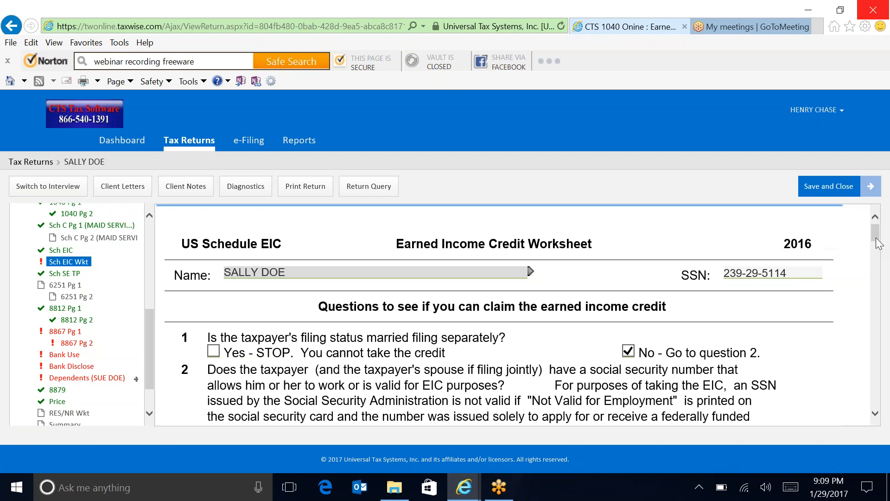
mouse_move(875, 243)
left_mouse_down()
mouse_move(877, 274)
mouse_move(878, 253)
left_mouse_up()
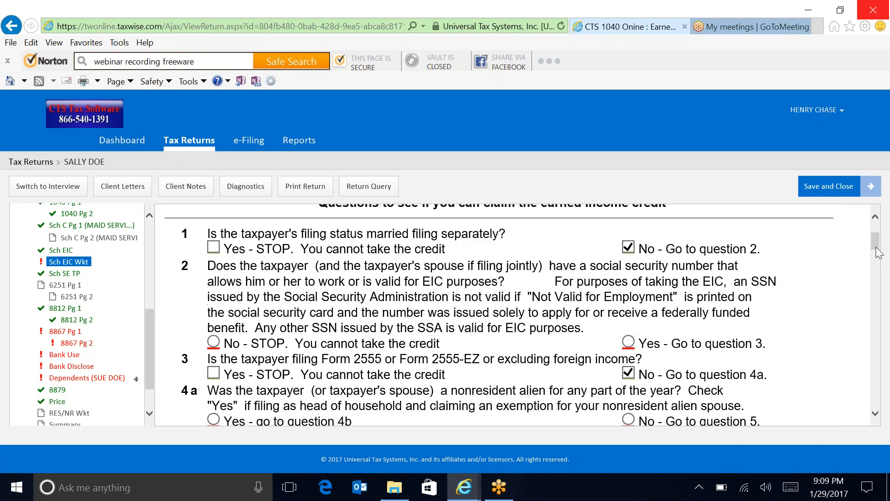
left_click(628, 342)
left_click_drag(874, 250, 875, 264)
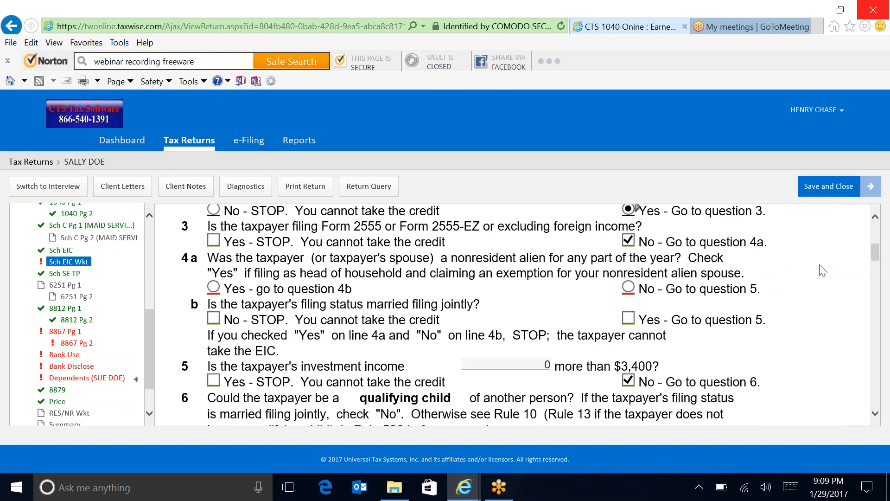
left_click(632, 289)
left_click_drag(874, 255, 876, 269)
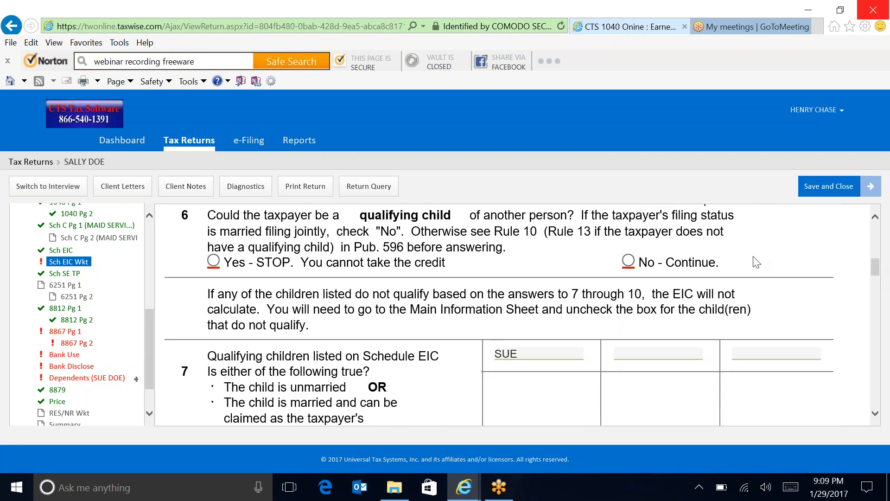
left_click(632, 266)
left_click(876, 280)
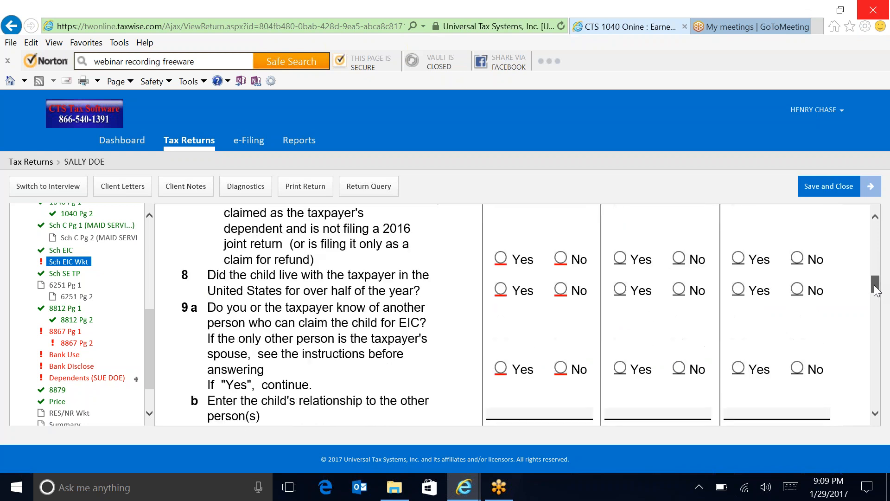
For the first child, answer Yes to questions 7, 8 and 10 and No to 9a.
left_click(501, 257)
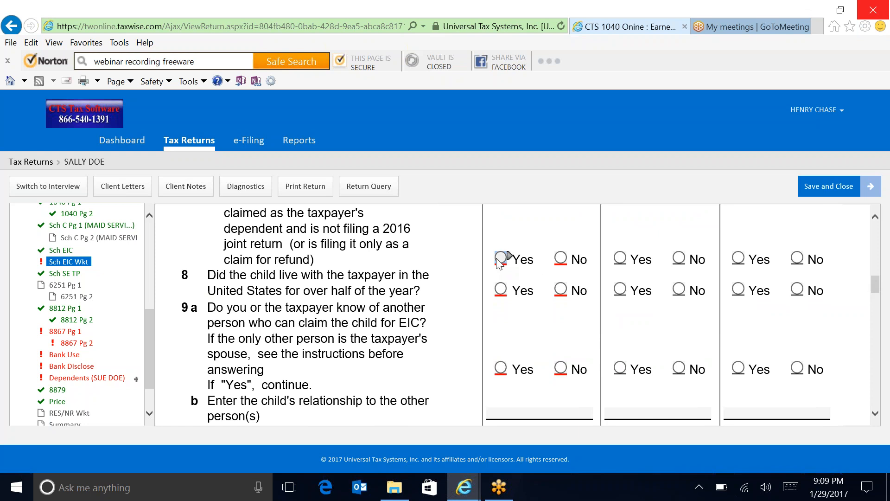
left_click(502, 291)
left_click(567, 366)
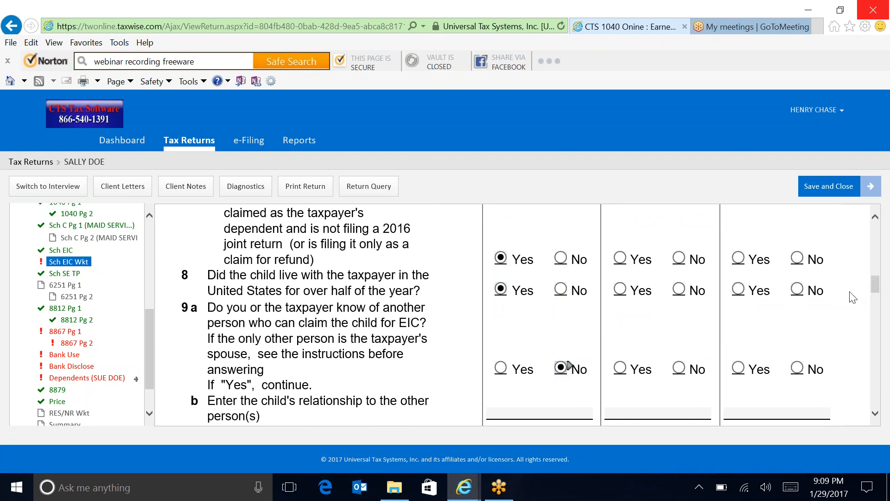
left_click_drag(878, 291, 875, 316)
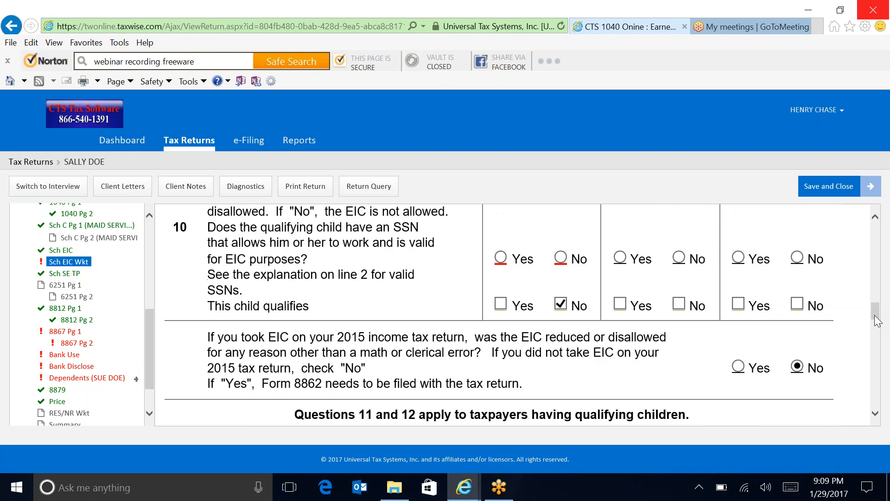
left_click(501, 258)
left_click_drag(876, 312, 889, 417)
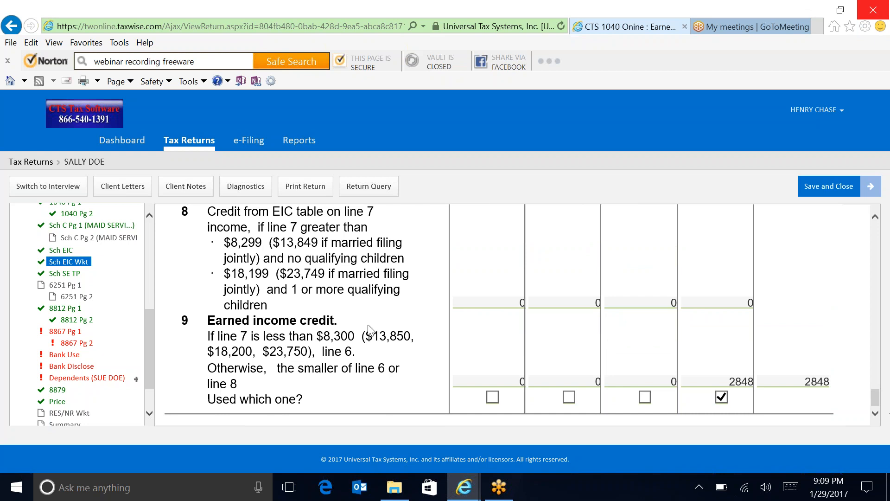
On Form 8867 page 1, answer Yes to questions 1, 3a and 3b for both EIC and CTC.
left_click(65, 332)
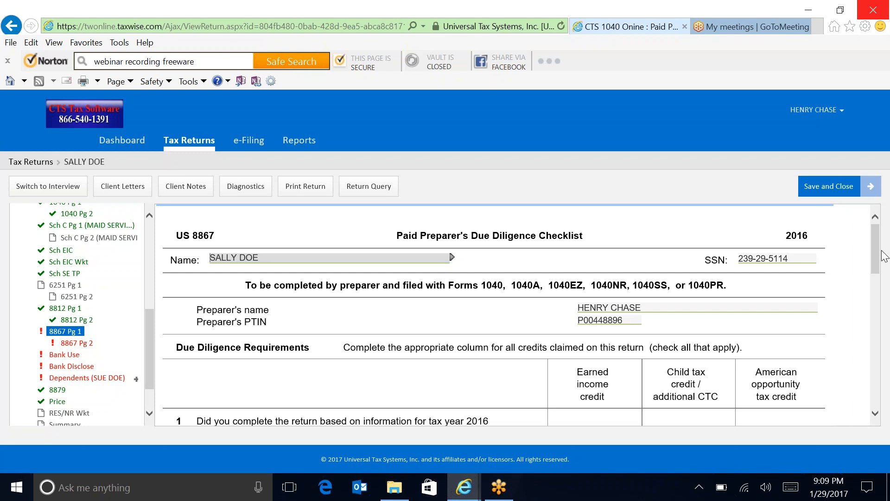
left_click_drag(882, 263, 883, 293)
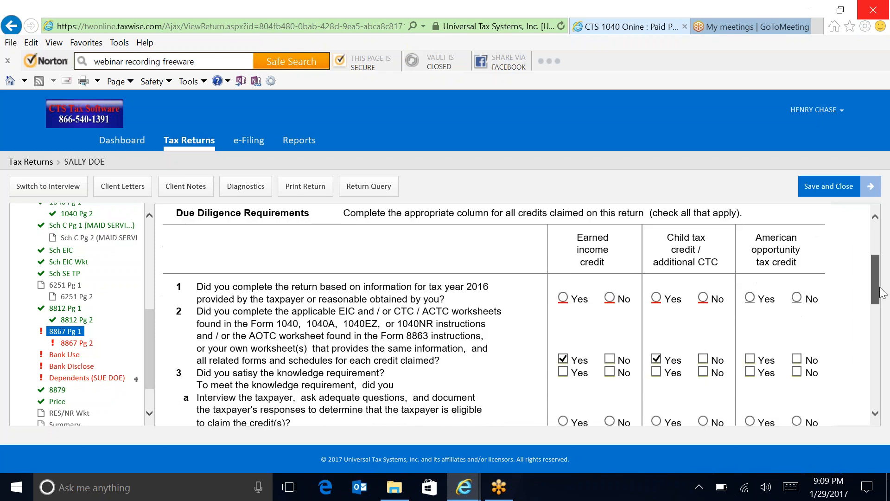
left_click(564, 298)
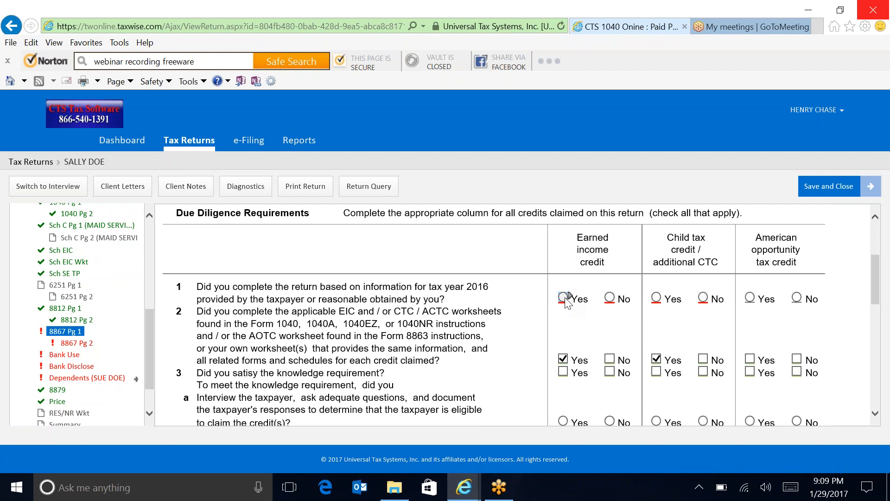
left_click(657, 297)
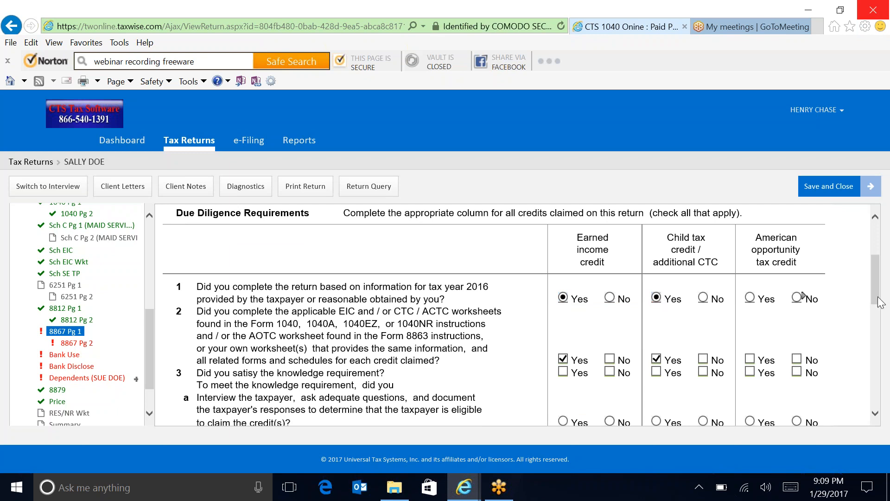
left_click_drag(880, 303, 880, 329)
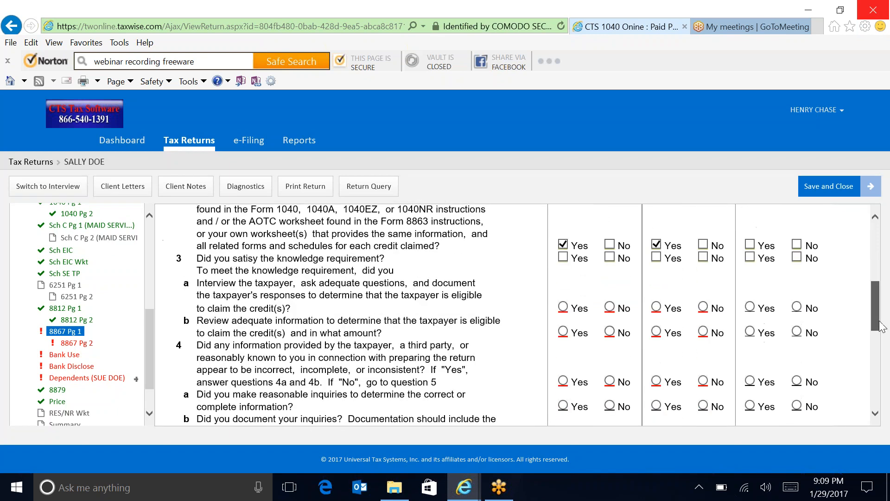
left_click(563, 307)
left_click(656, 307)
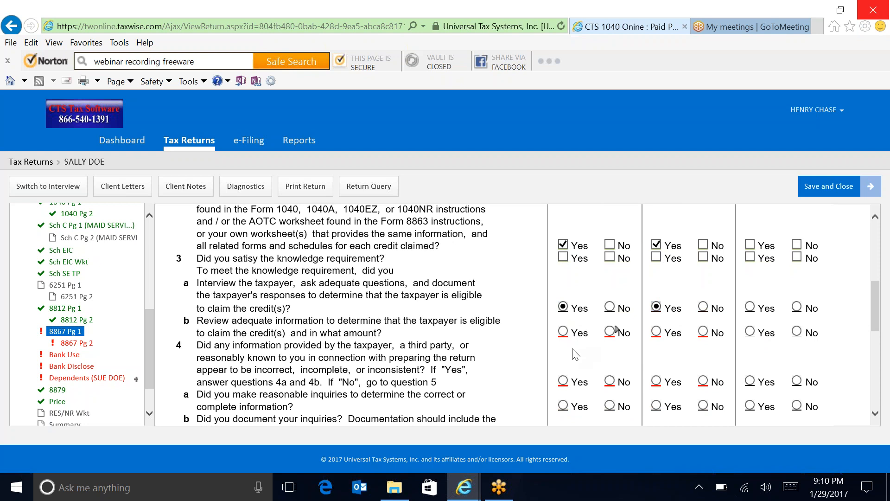
left_click(563, 331)
left_click(661, 331)
Answer No to question 4 and Yes to 5 and 8 for both credits, Yes to 6 for EIC.
left_click(611, 380)
left_click(703, 380)
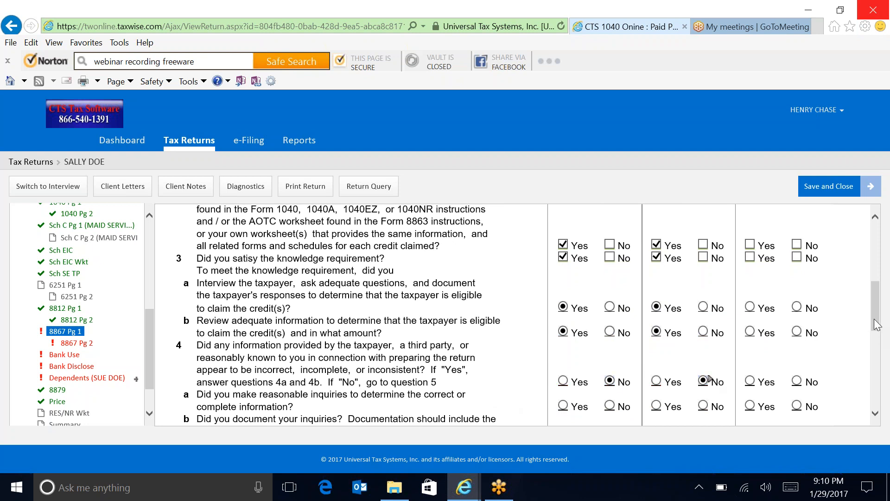
left_click_drag(877, 324, 877, 367)
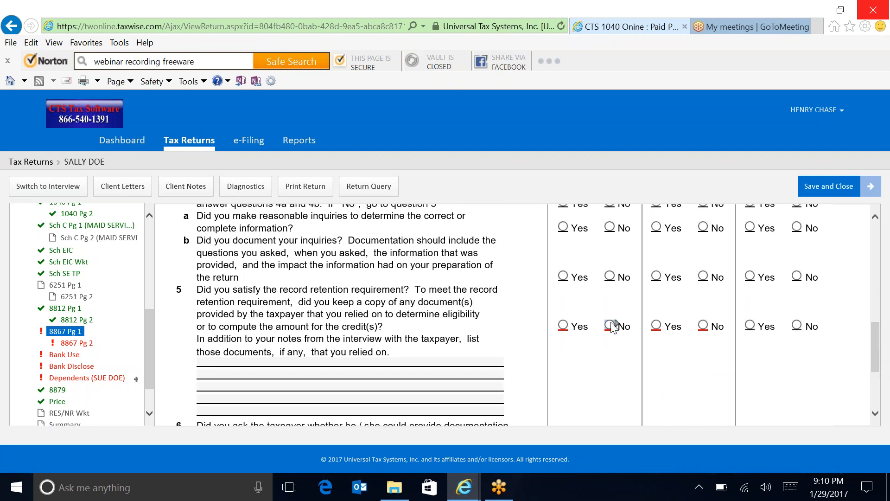
left_click(564, 324)
left_click(659, 326)
left_click_drag(874, 354, 876, 385)
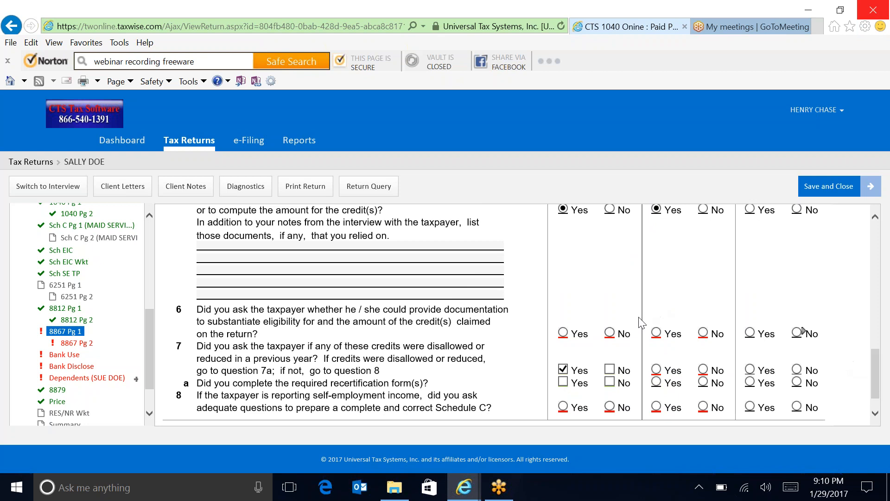
left_click(563, 333)
left_click(563, 406)
left_click(656, 407)
scroll(883, 392, "down", 2)
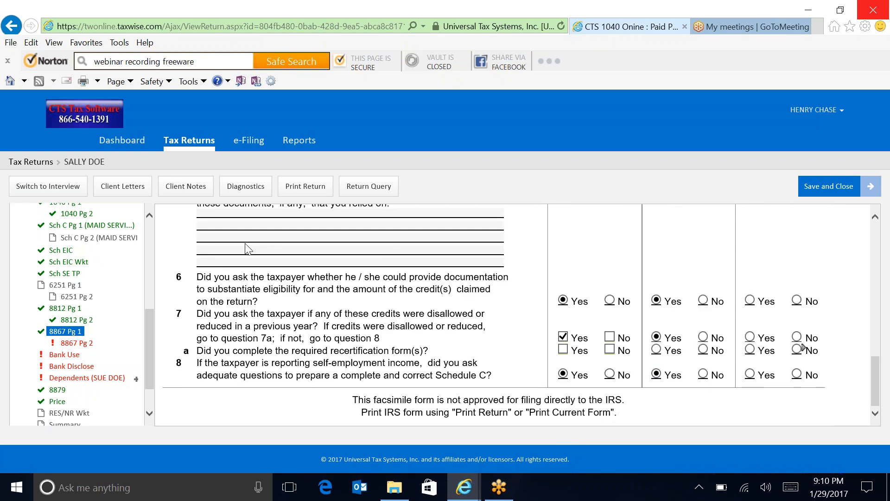
List the documents as 'COPY OF SOCIAL SECURITY CARDS AND BIRTH CERTIFICATE IN FILE RECREATED BUSINESS INCOME AND EXPENSES'.
left_click(211, 221)
left_click(211, 215)
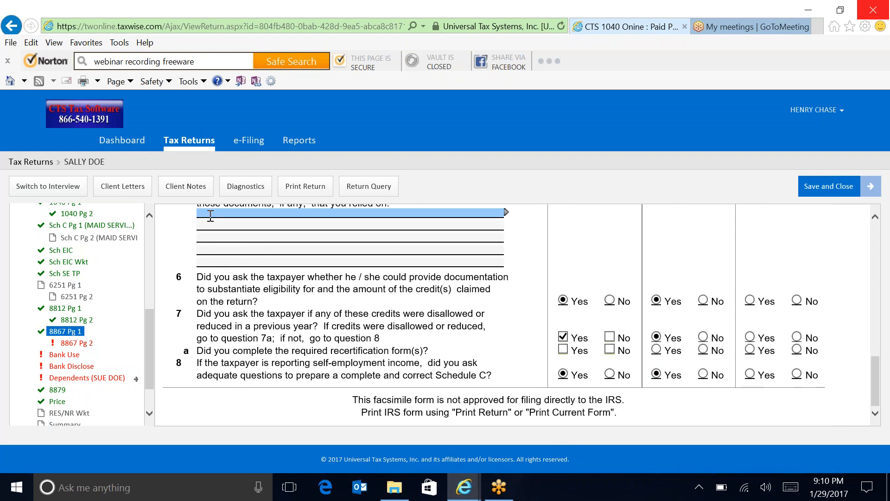
type("COPY OF S")
key("BackSpace")
type("OCIAL SECURITY CARD")
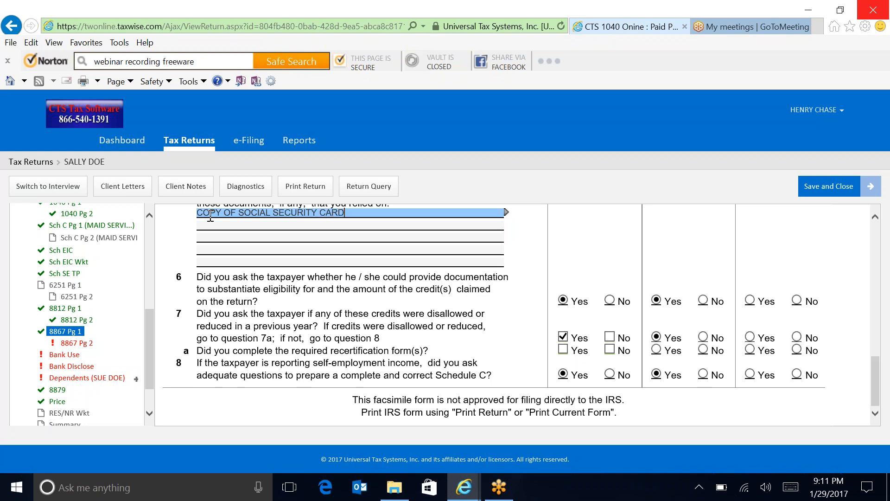
type("S AND BIRT")
key("BackSpace")
key("BackSpace")
key("Tab")
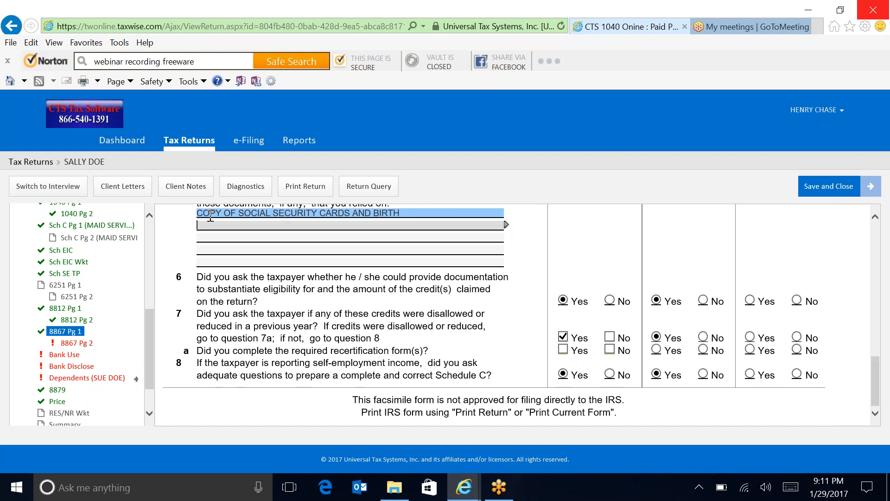
type("CERTIFICATE IN FILE RECRE")
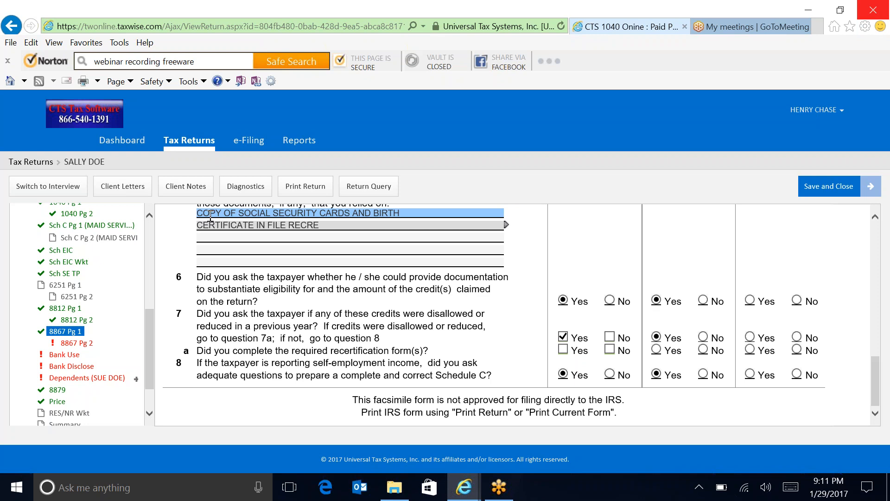
type("ATED BUSINESS INCOM")
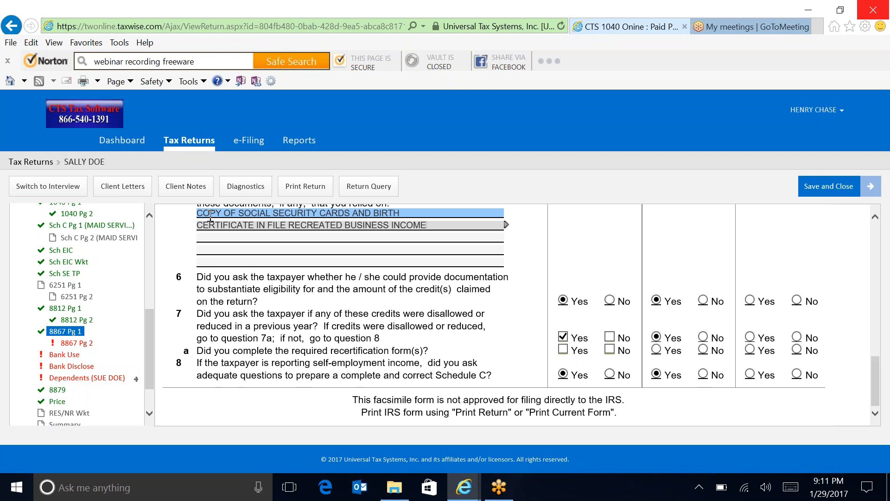
type("E")
key("Tab")
type("AND")
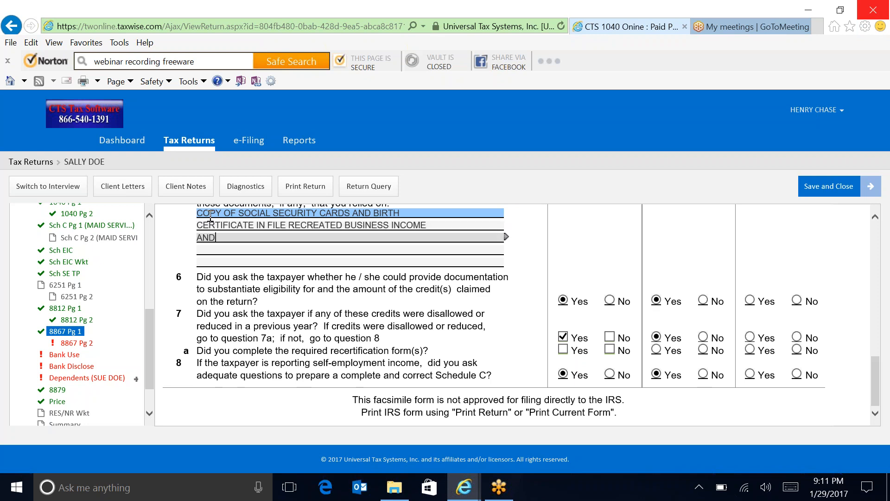
type(" EXPENSES")
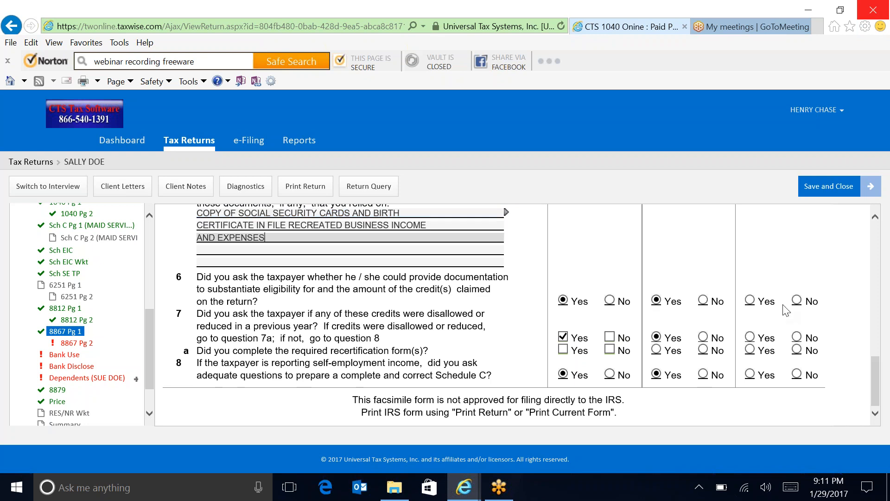
left_click(880, 393)
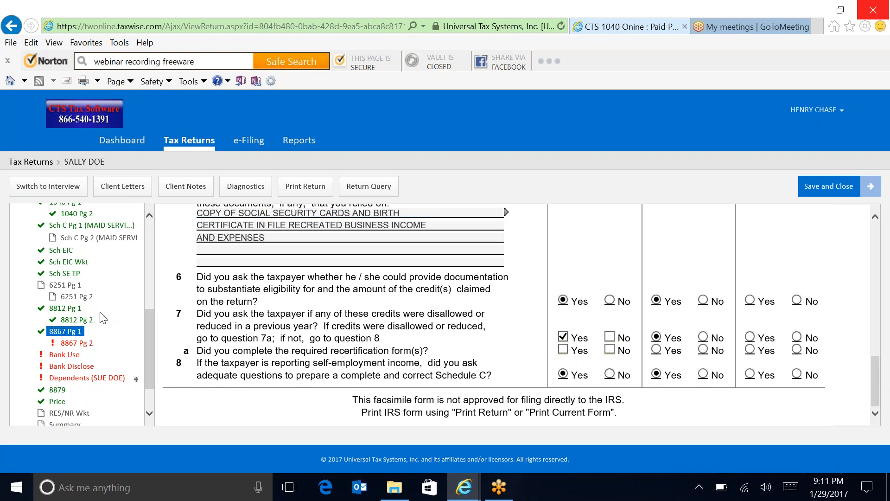
On Form 8867 page 2, answer Yes to 9a, 9b, 10a, 10c and the certification.
left_click(74, 345)
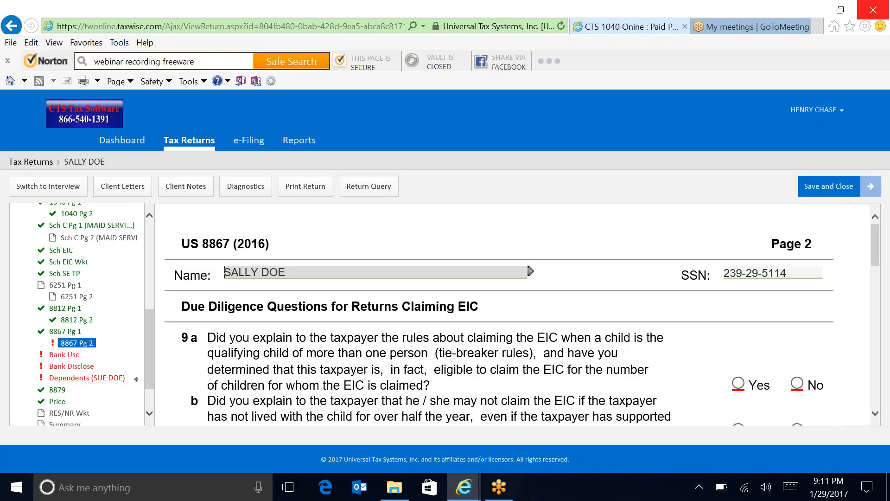
left_click_drag(880, 265, 880, 279)
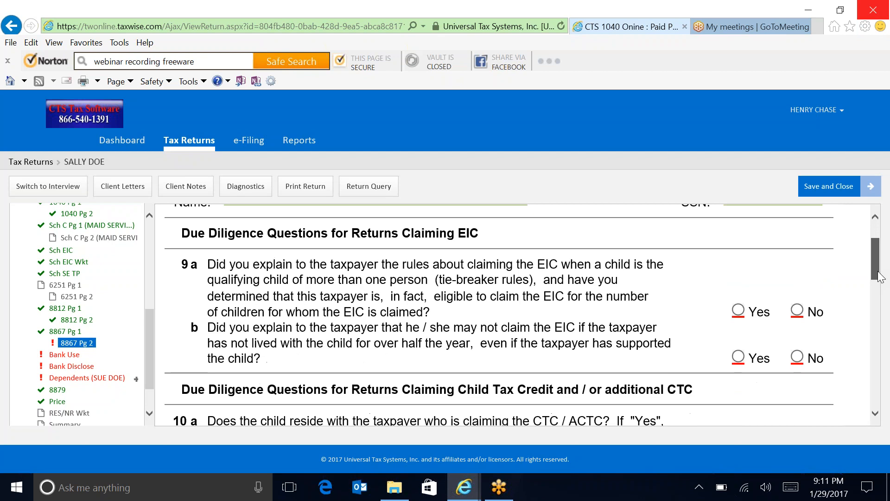
left_click(738, 308)
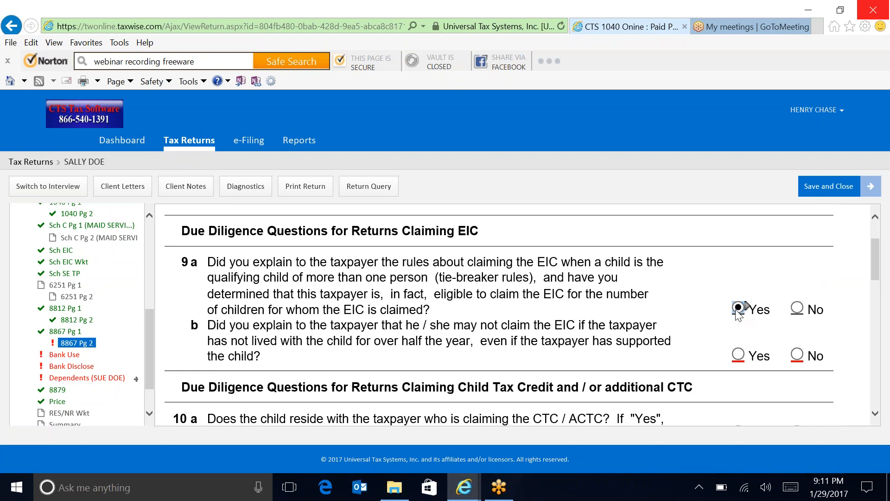
left_click(740, 355)
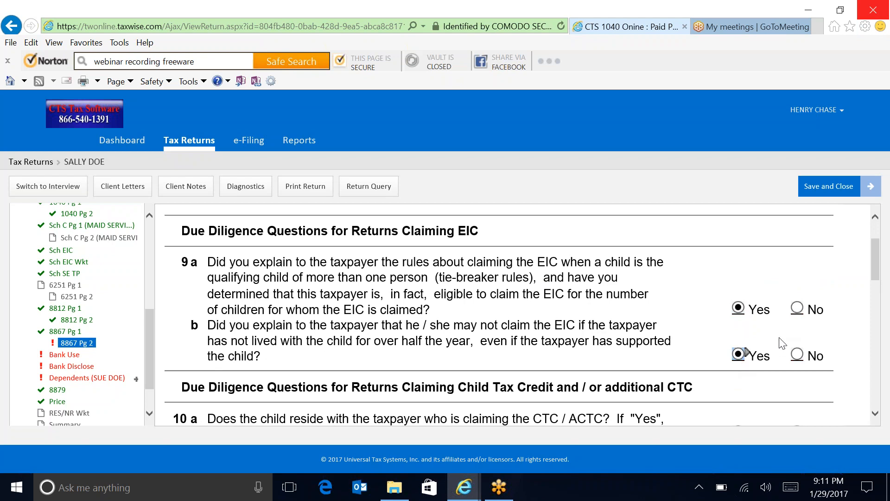
left_click_drag(873, 274, 881, 307)
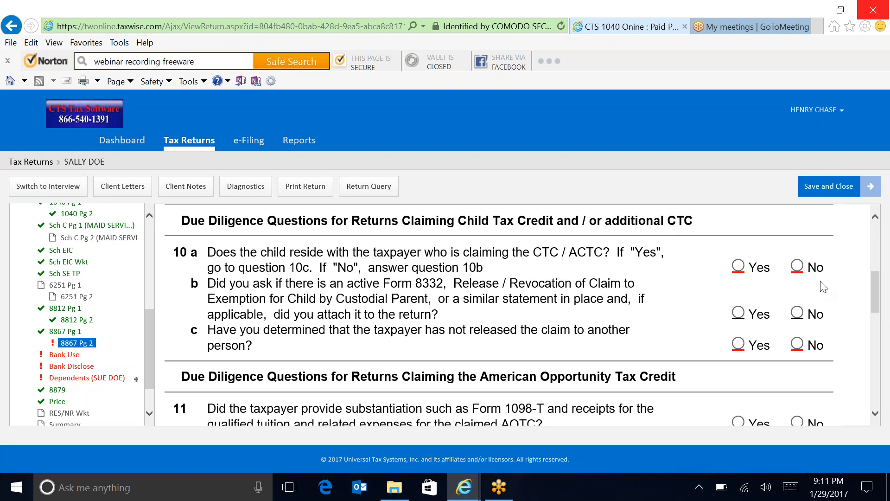
left_click(739, 267)
left_click(739, 344)
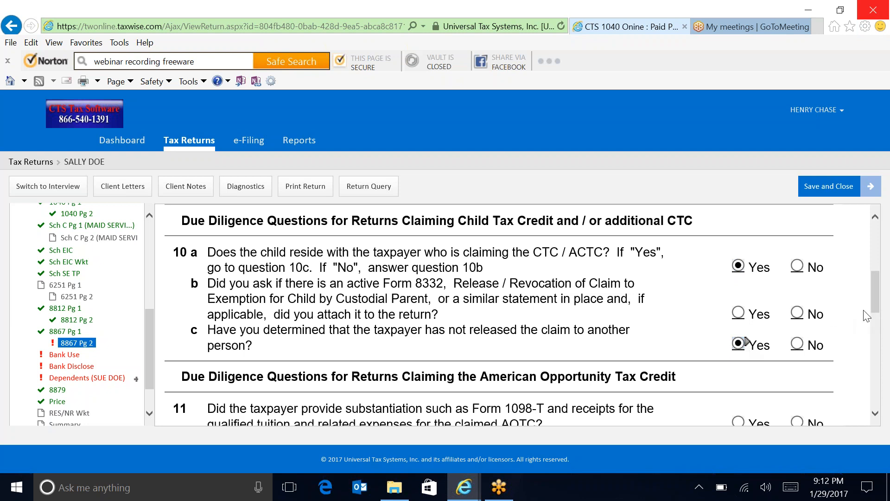
left_click_drag(877, 305, 887, 395)
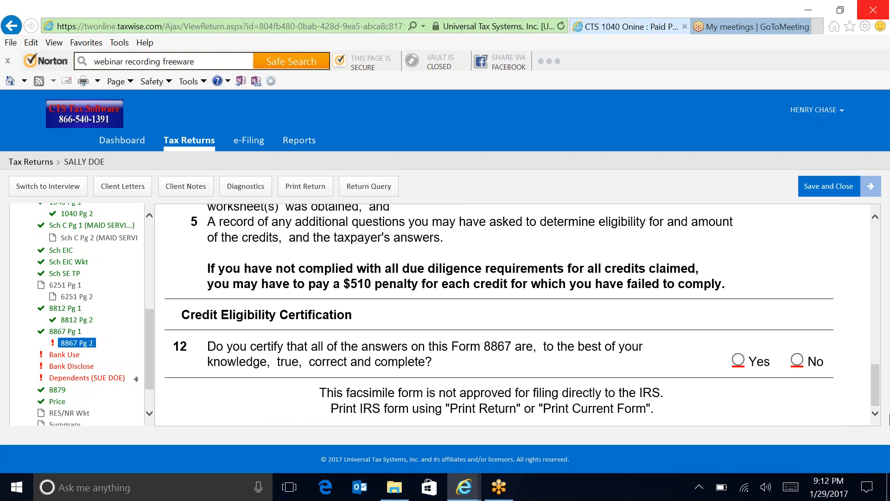
left_click(738, 360)
Enter 01/29/2017 as the taxpayer's consent date on the Bank Use form.
left_click(63, 355)
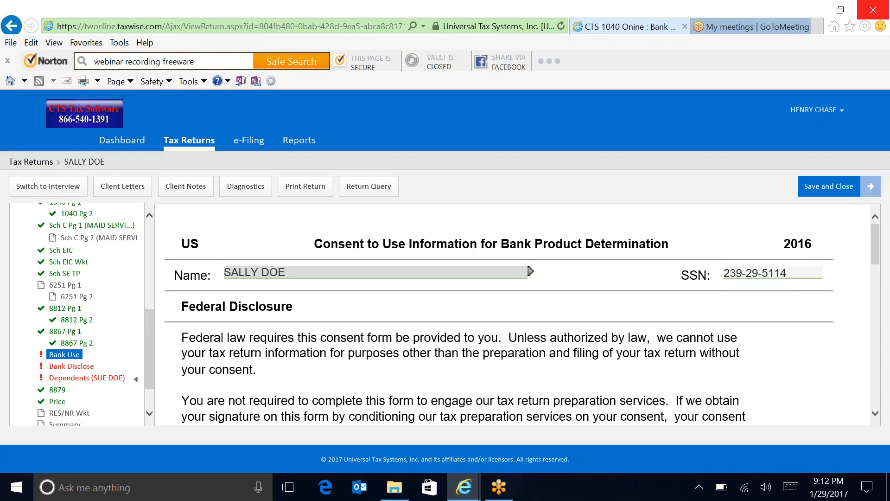
left_click_drag(875, 263, 885, 387)
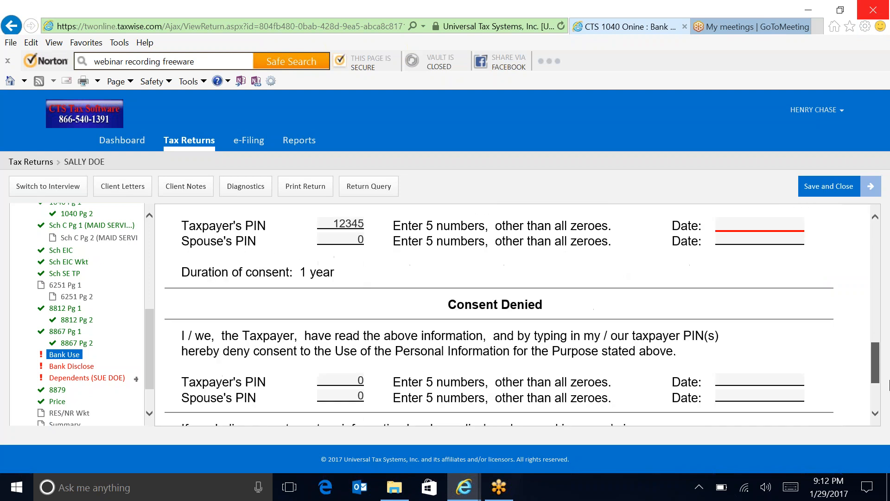
left_click(742, 225)
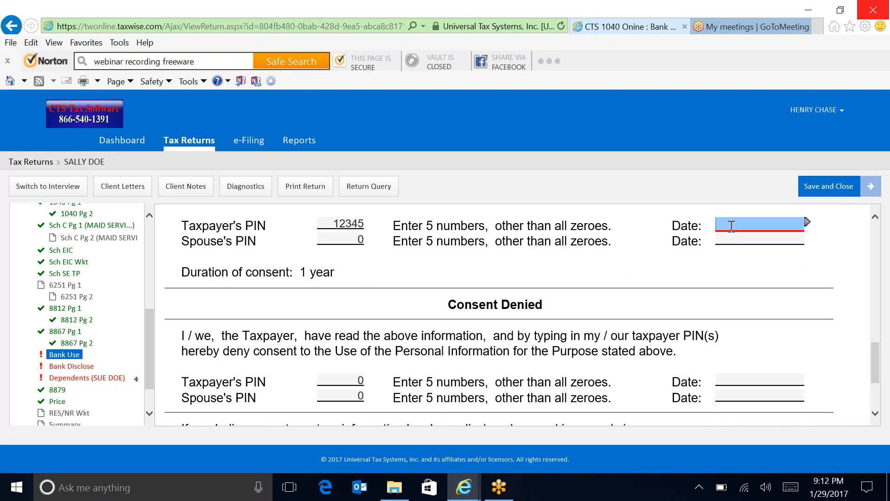
type("01/29/2")
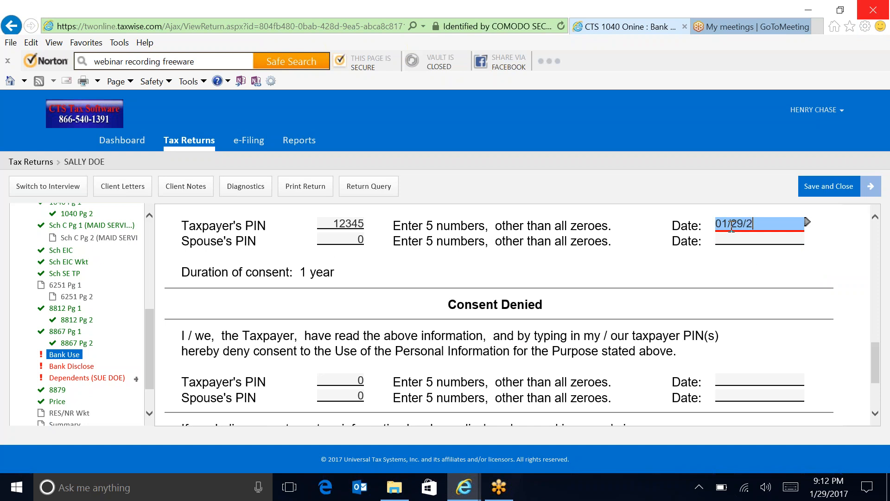
type("017")
key("Tab")
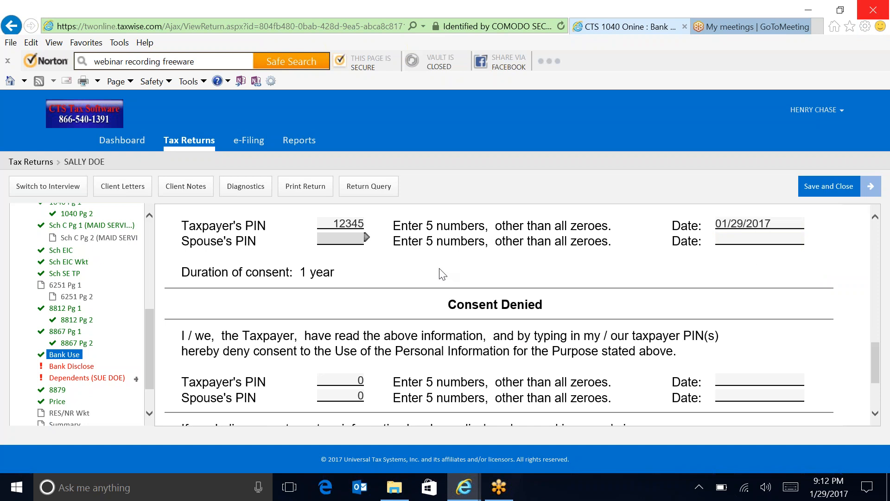
left_click(53, 370)
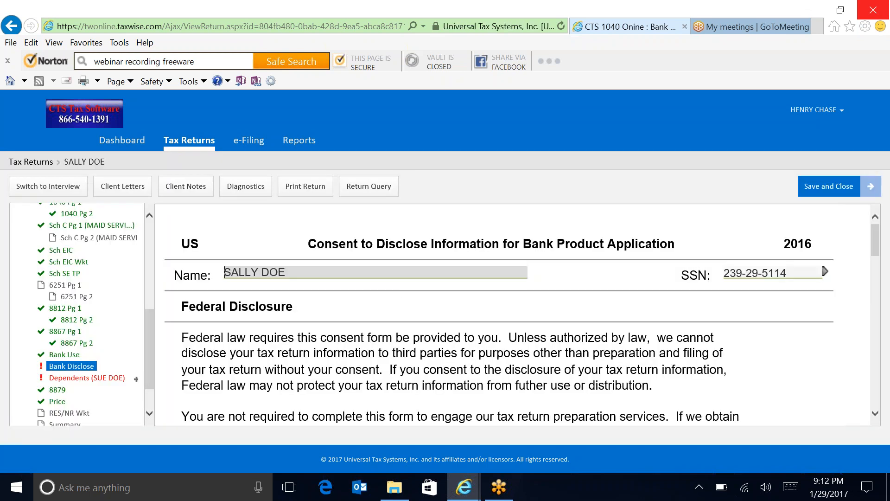
Date the taxpayer's disclosure consent 01/29/2017, then open SUE DOE's dependent due diligence worksheet.
left_click_drag(875, 241, 878, 353)
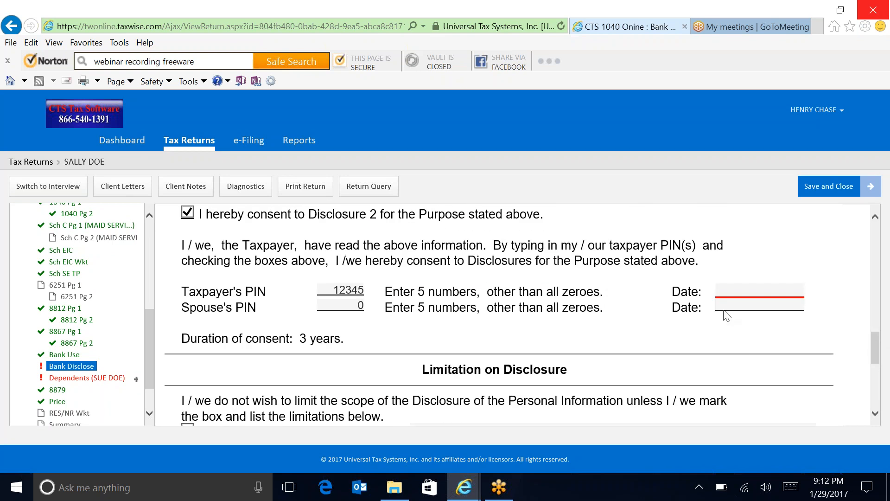
left_click(802, 288)
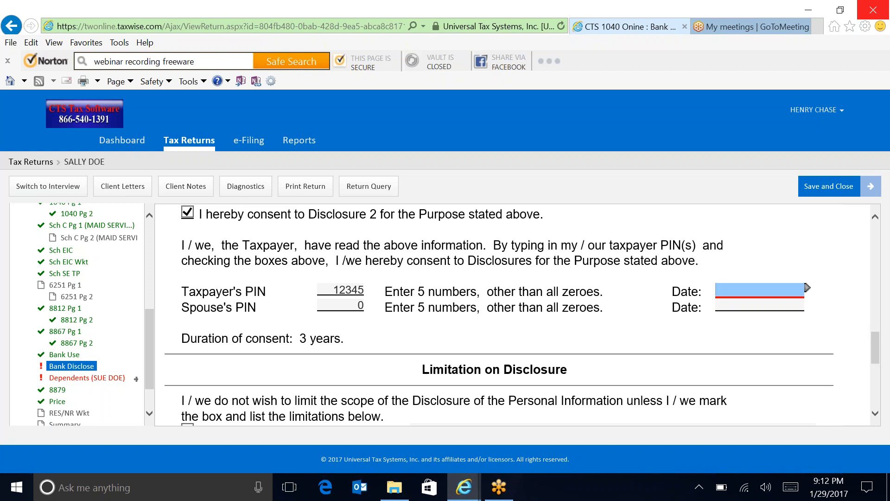
type("0")
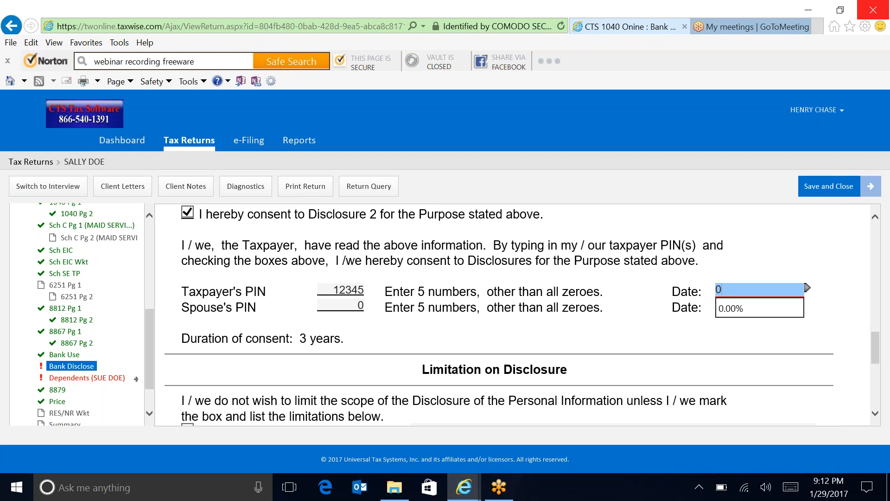
type("1/29/2017")
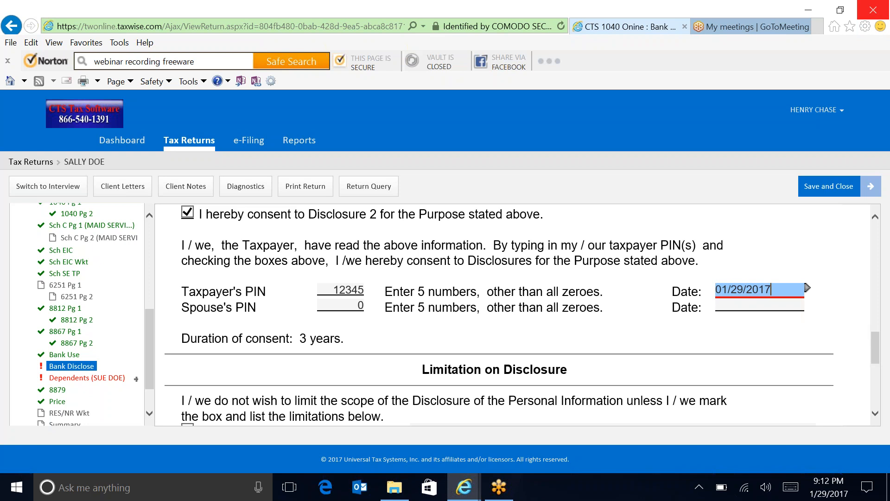
left_click(761, 305)
key("Tab")
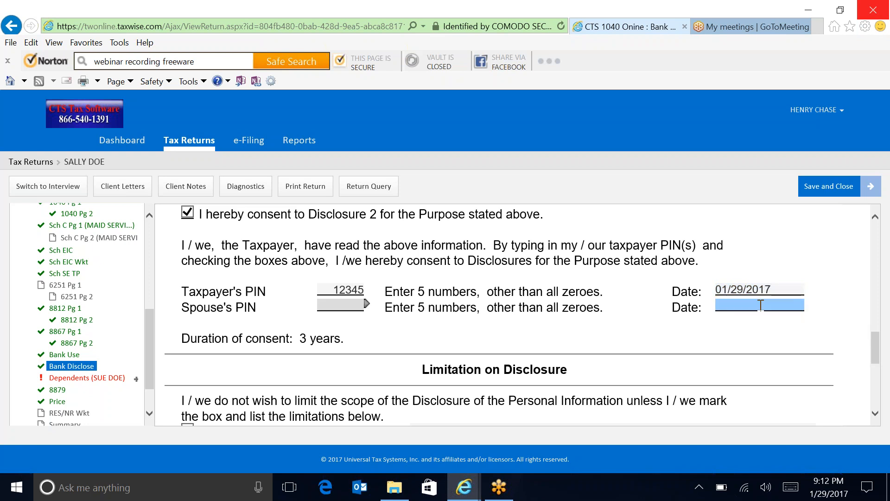
left_click(85, 378)
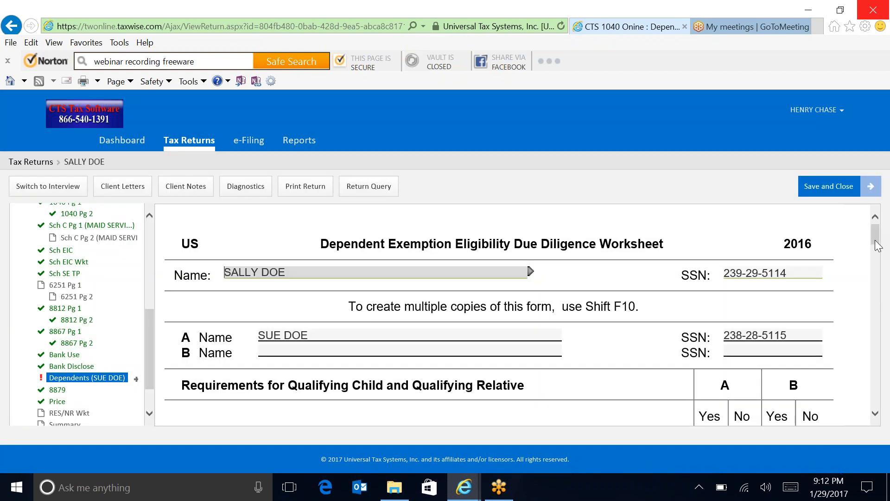
Answer Yes in column A for SUE DOE on the relationship, household and AGI questions.
scroll(879, 251, "down", 5)
scroll(883, 272, "down", 3)
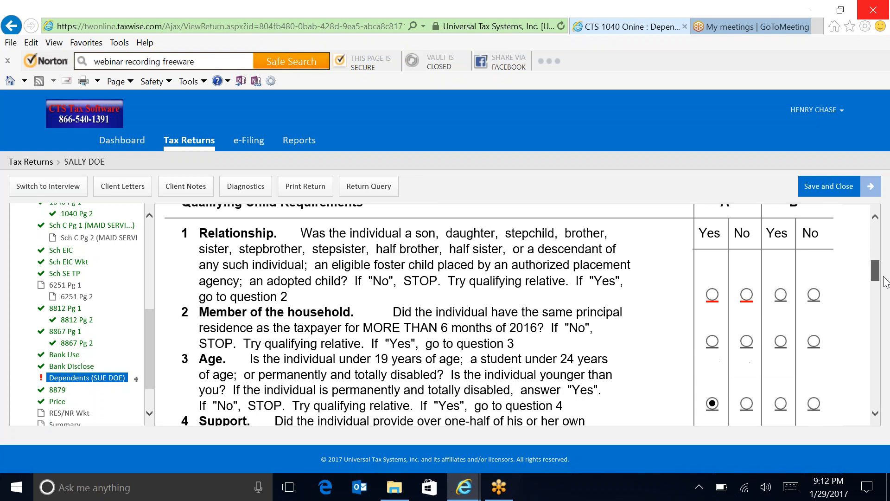
left_click(712, 295)
scroll(877, 278, "down", 2)
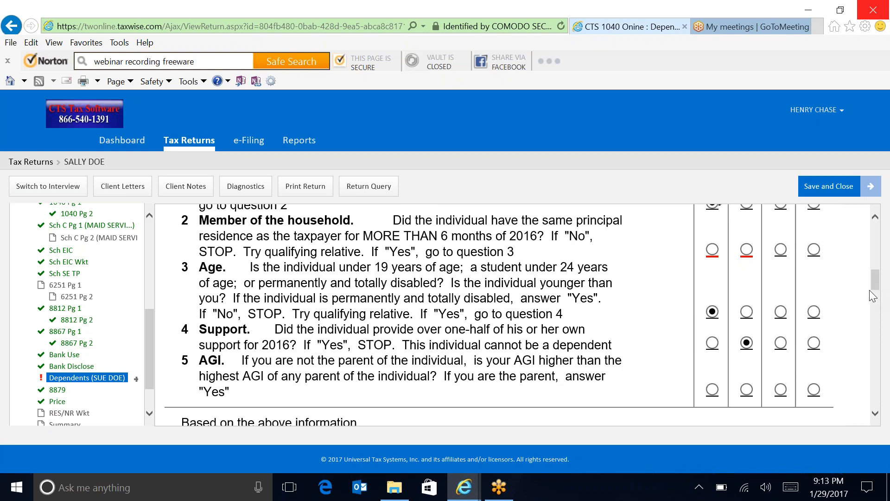
left_click(712, 249)
left_click_drag(882, 281, 883, 299)
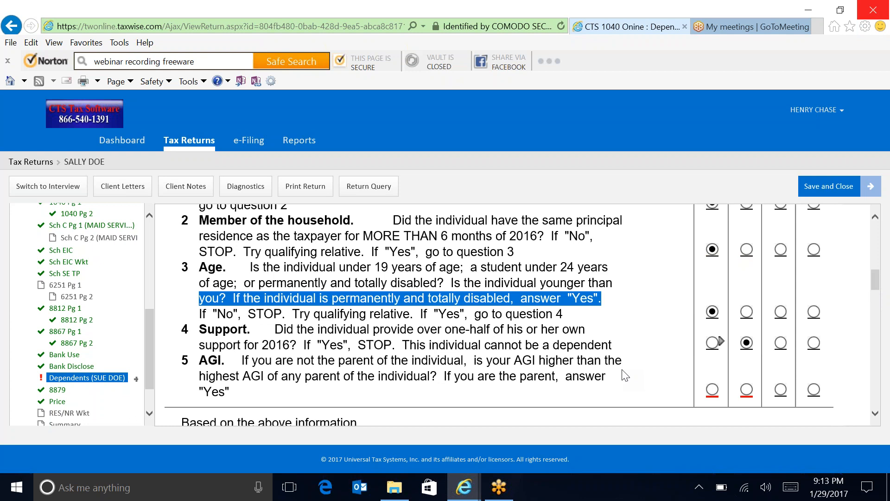
left_click(713, 389)
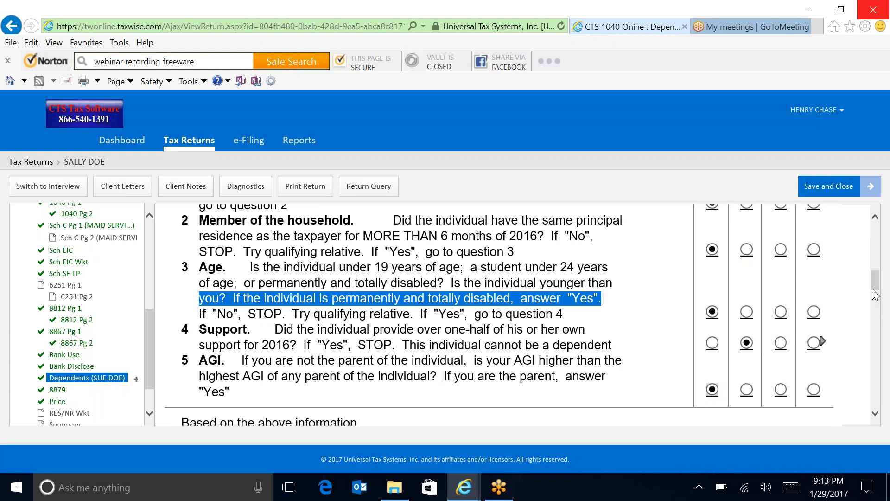
left_click(878, 332)
scroll(878, 332, "down", 10)
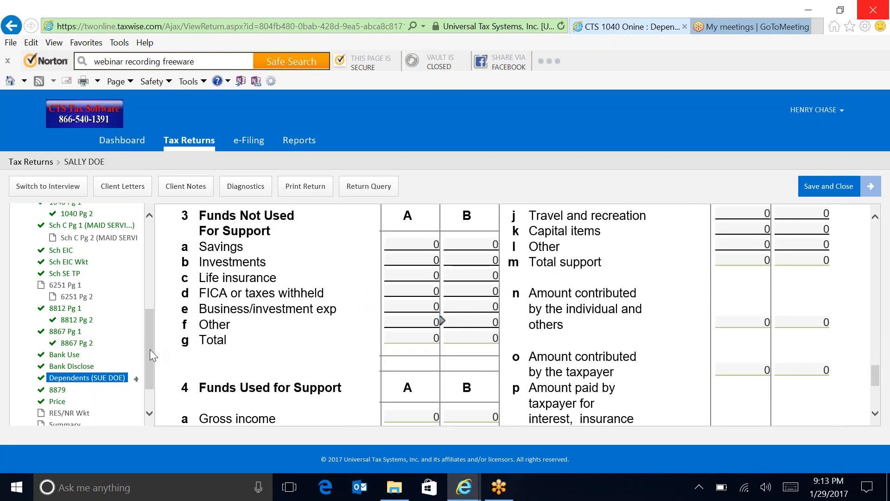
left_click_drag(149, 350, 151, 367)
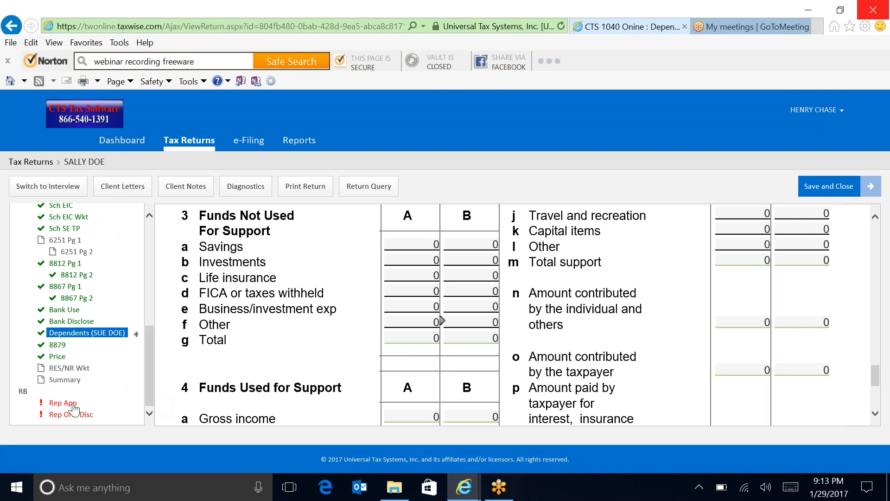
On Rep App, apply for Easy Advance with the taxpayer, allowing prior-year funding history sharing.
left_click(72, 405)
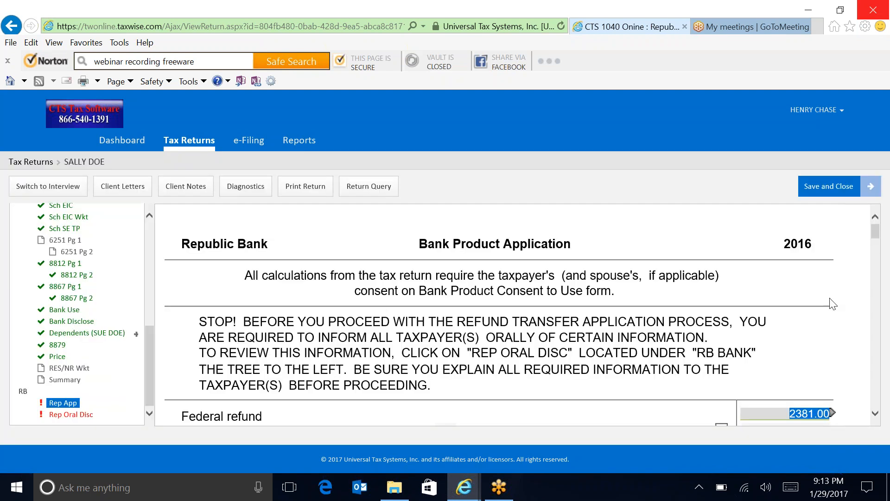
left_click(877, 245)
left_click_drag(877, 245, 877, 257)
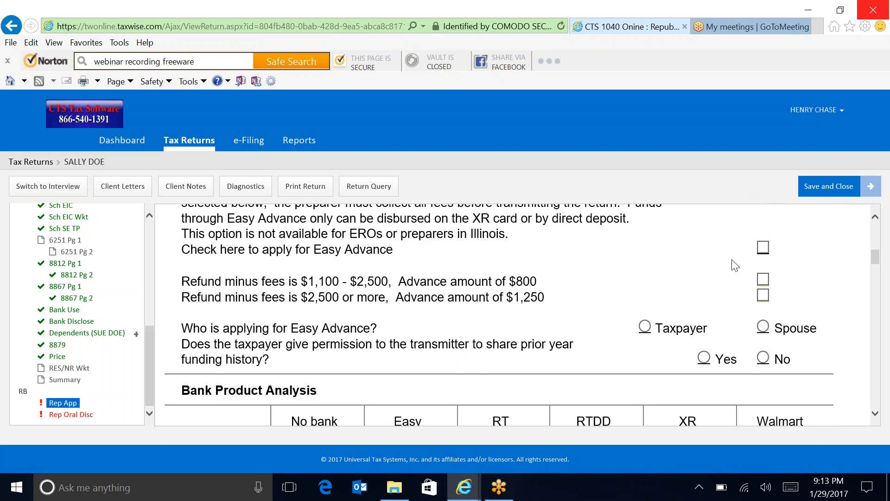
left_click(764, 249)
key("Tab")
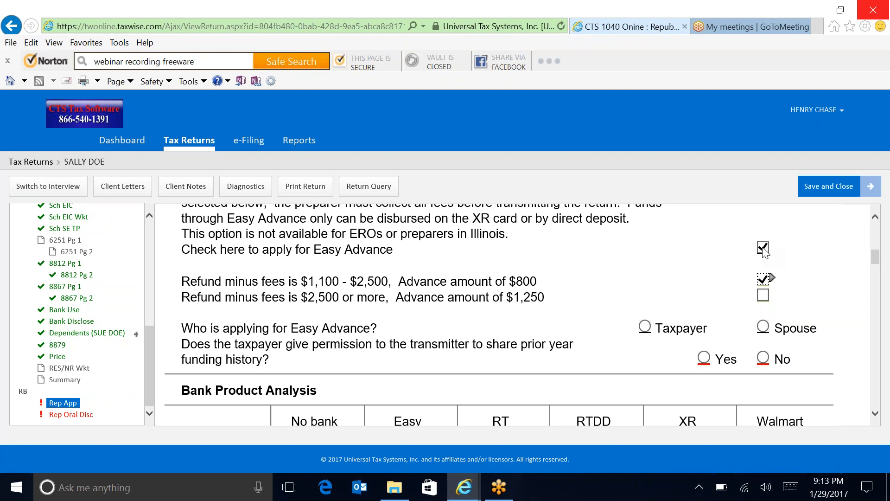
left_click(703, 358)
left_click(645, 326)
left_click_drag(877, 267, 877, 282)
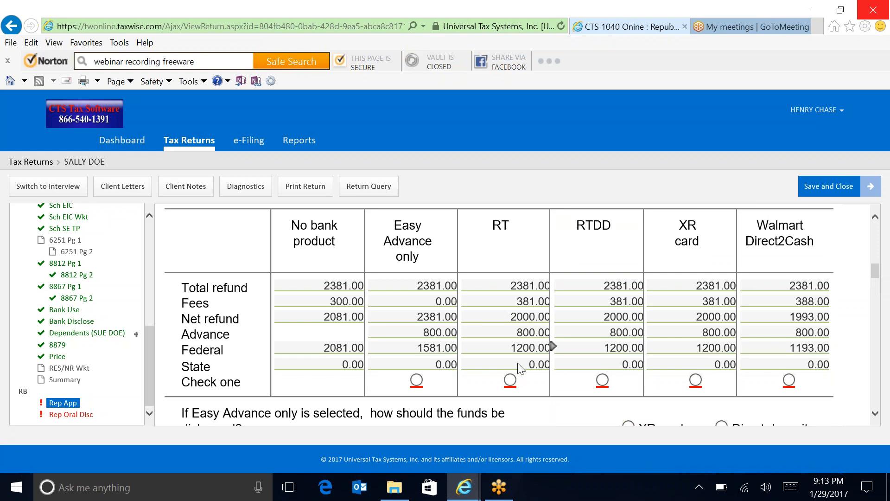
Choose the RT product, opt in to texts, and confirm SSN card and 2015 return.
left_click(514, 384)
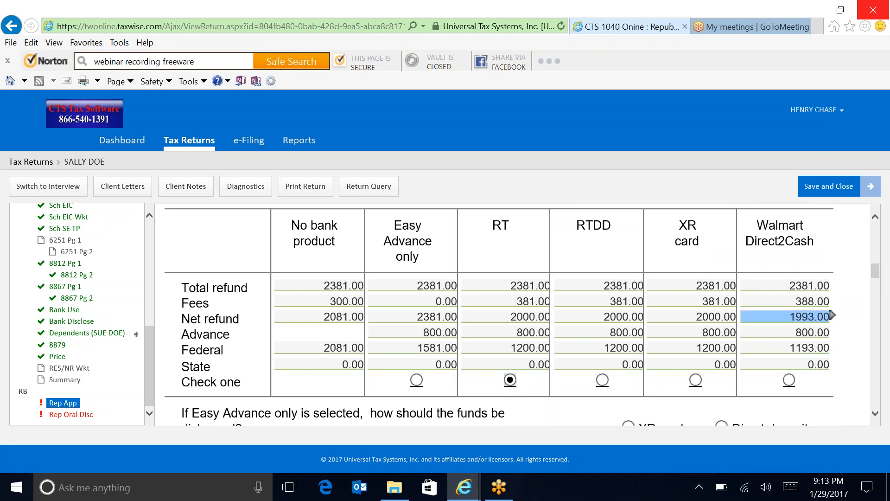
left_click_drag(872, 277, 881, 328)
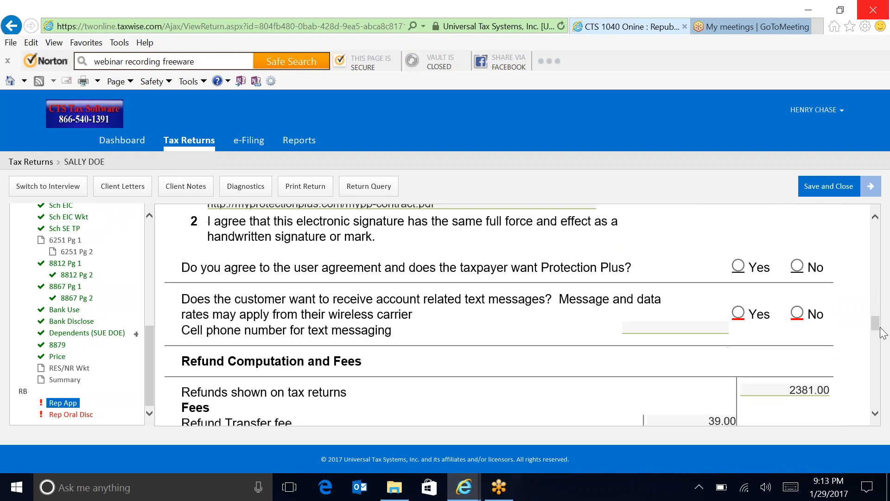
left_click(738, 313)
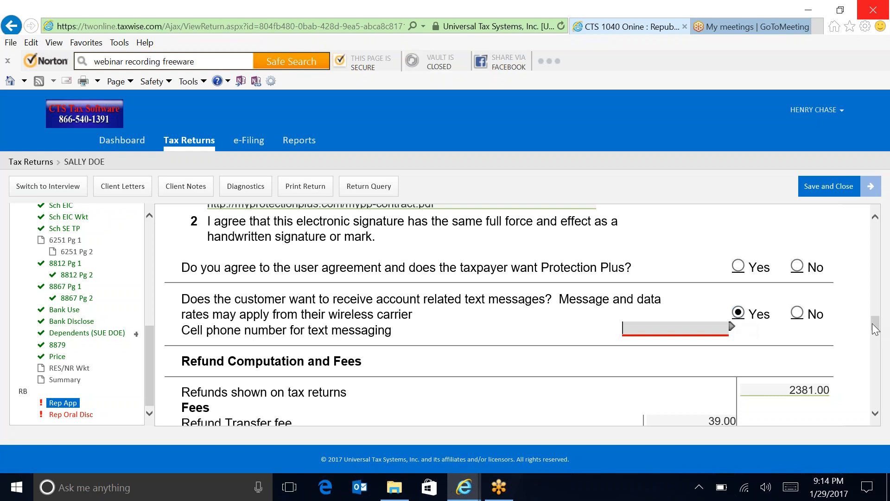
left_click_drag(875, 329, 880, 351)
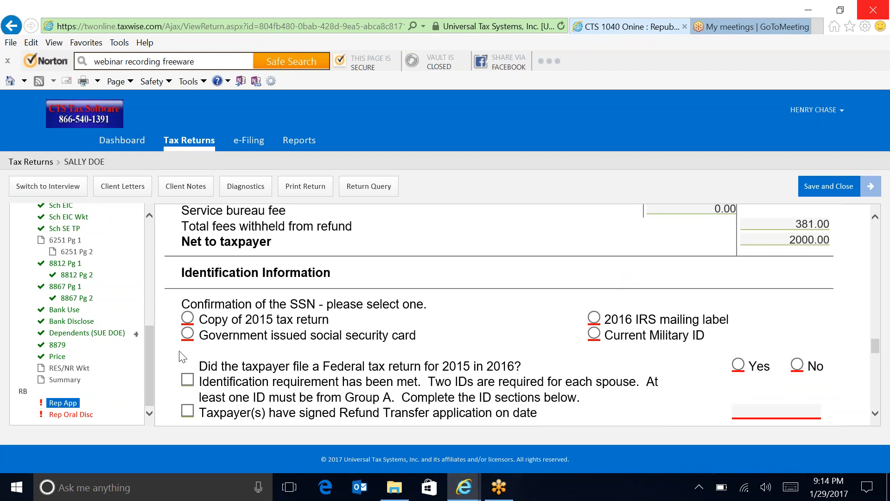
left_click(193, 332)
left_click(738, 365)
left_click_drag(876, 357, 877, 368)
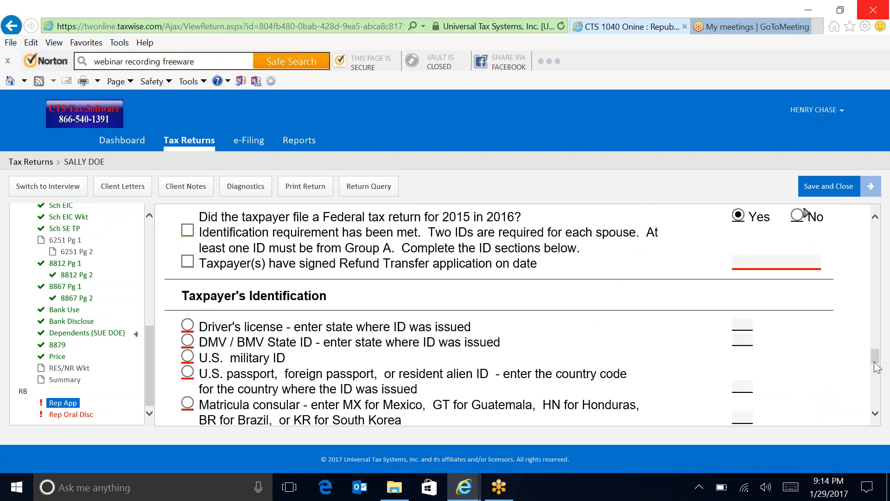
Set the Refund Transfer signing date to 01/29/2017 and identify the taxpayer by TX driver's license.
left_click(746, 266)
type("01/")
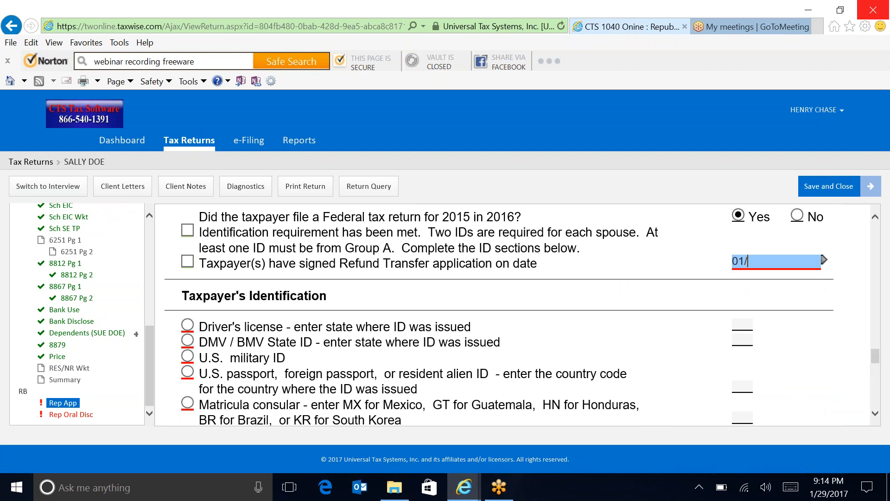
type("29/2017")
key("Tab")
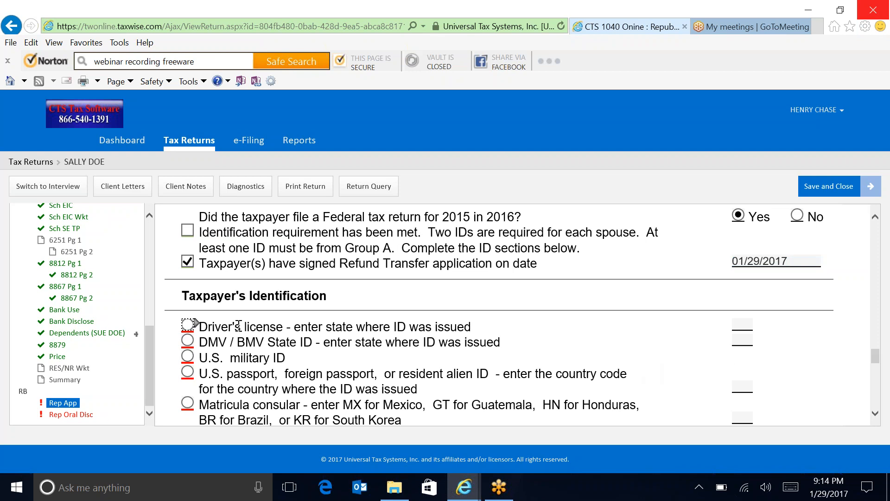
left_click(188, 325)
left_click(749, 324)
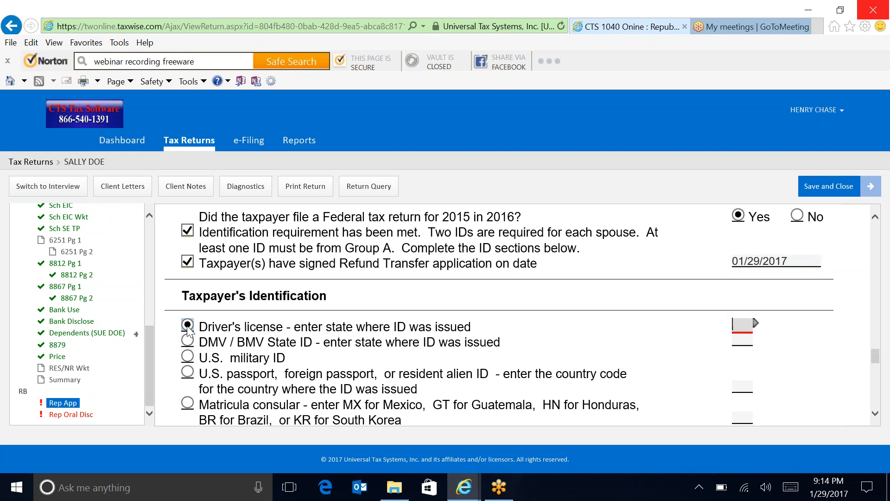
type("TX")
key("Tab")
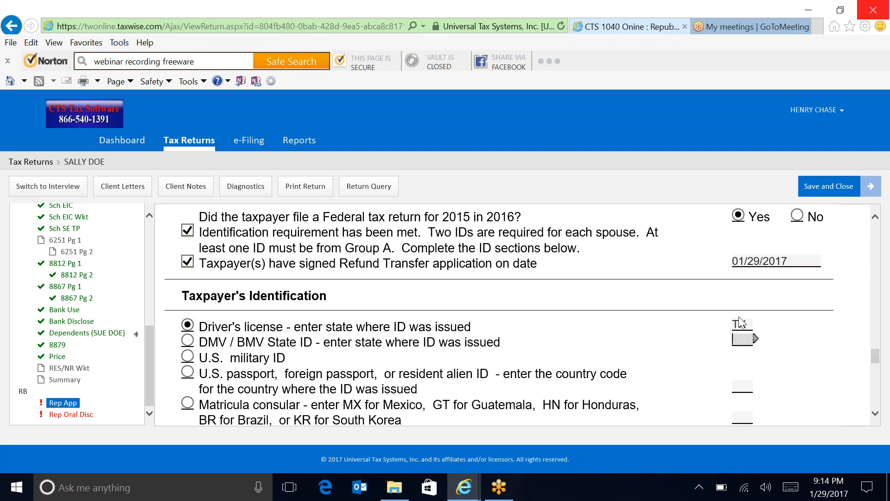
left_click(808, 339)
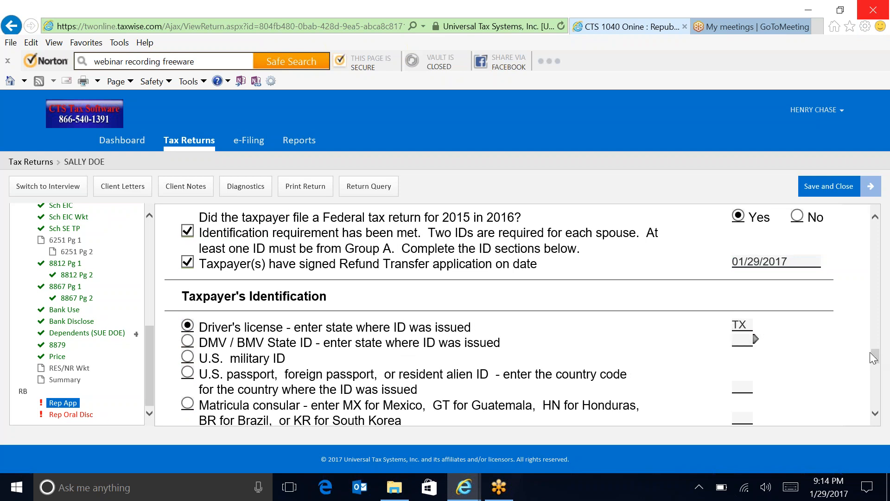
left_click_drag(875, 358, 875, 368)
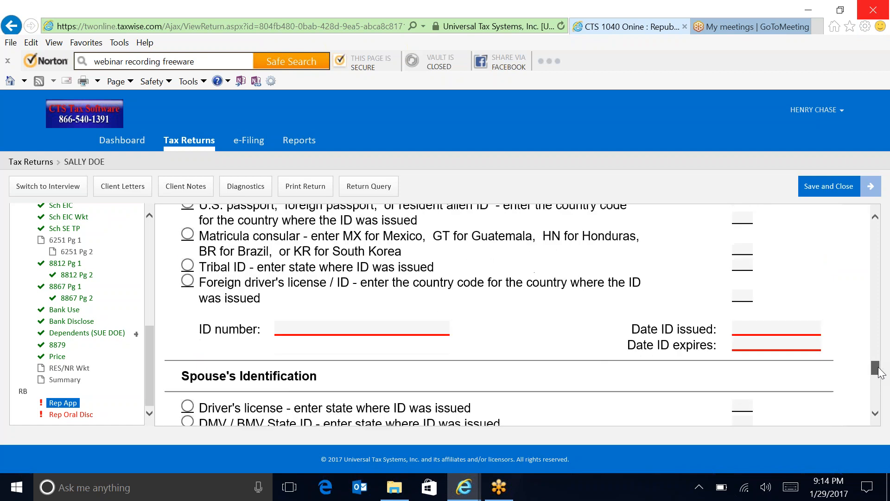
Enter the taxpayer's license number, issued 09/12/2009 and expiring 09/12/2019.
left_click(349, 333)
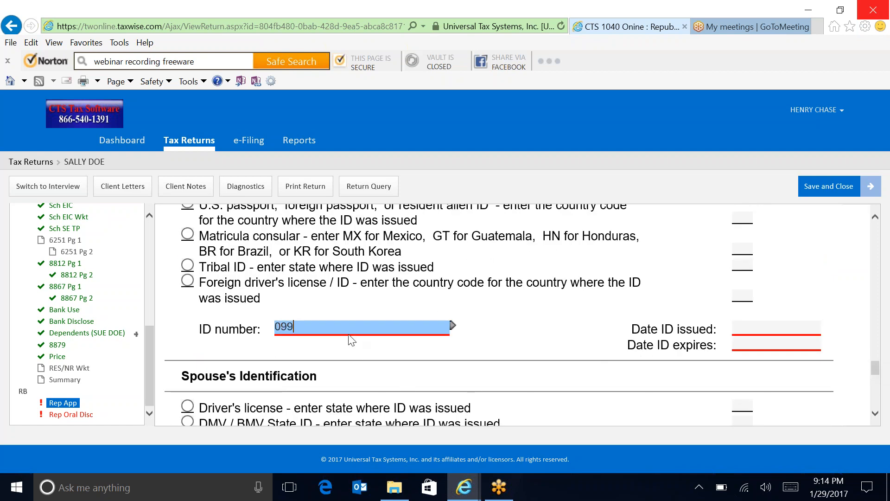
key("Tab")
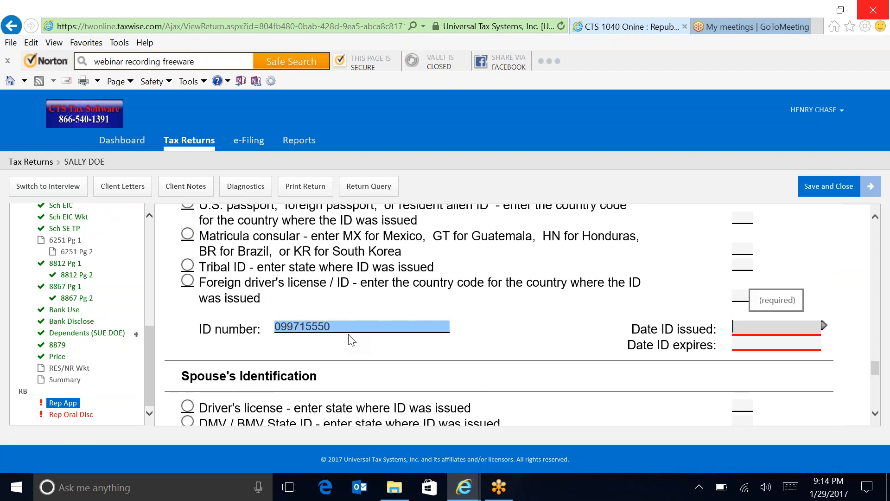
type("09/12/")
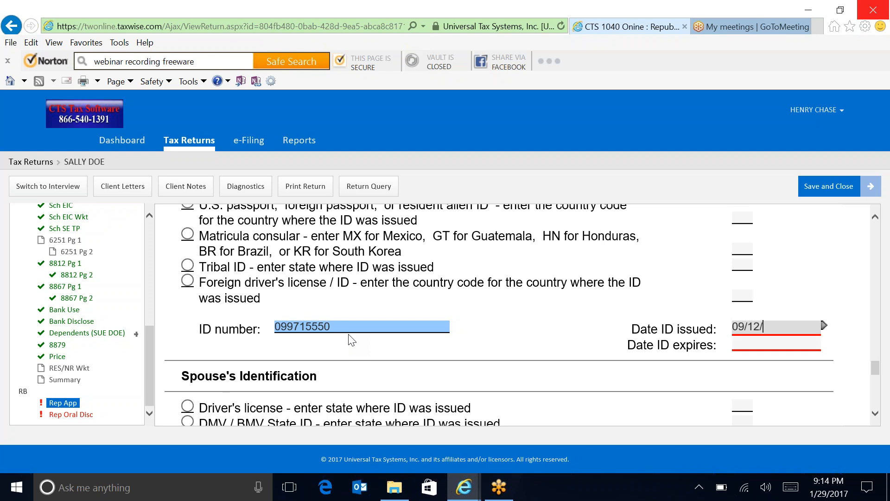
type("2009")
key("Tab")
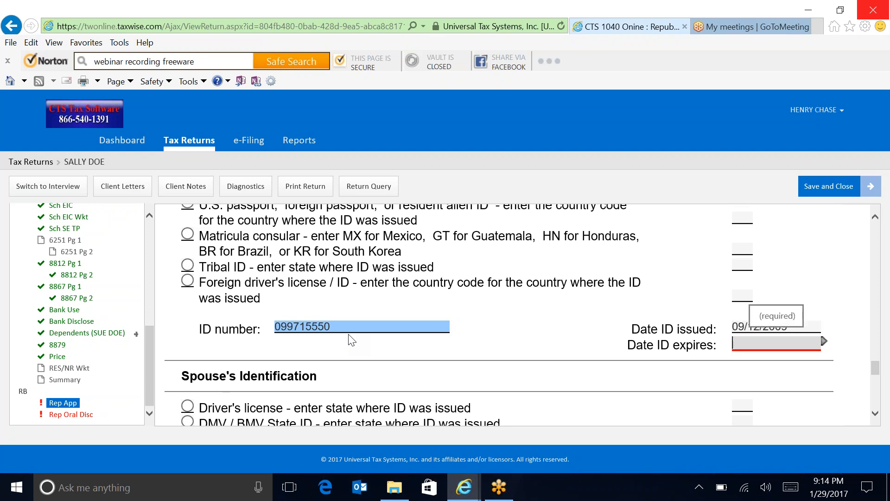
type("09/12/")
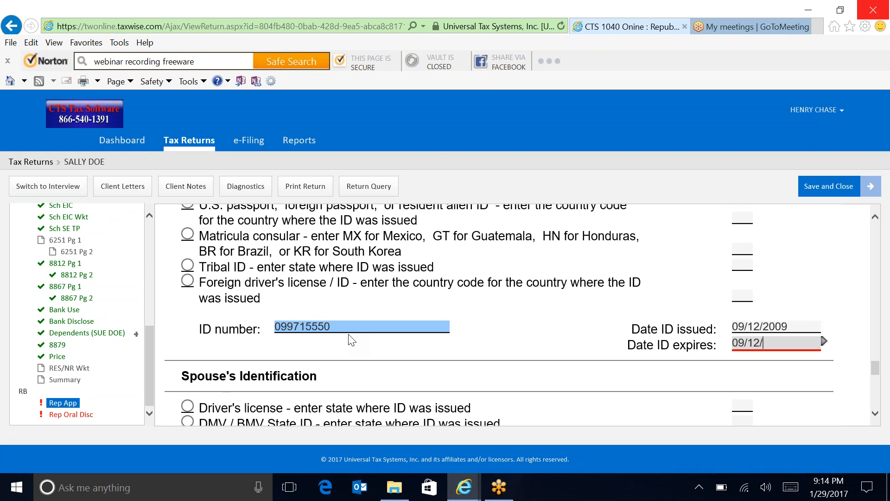
type("2019")
key("Tab")
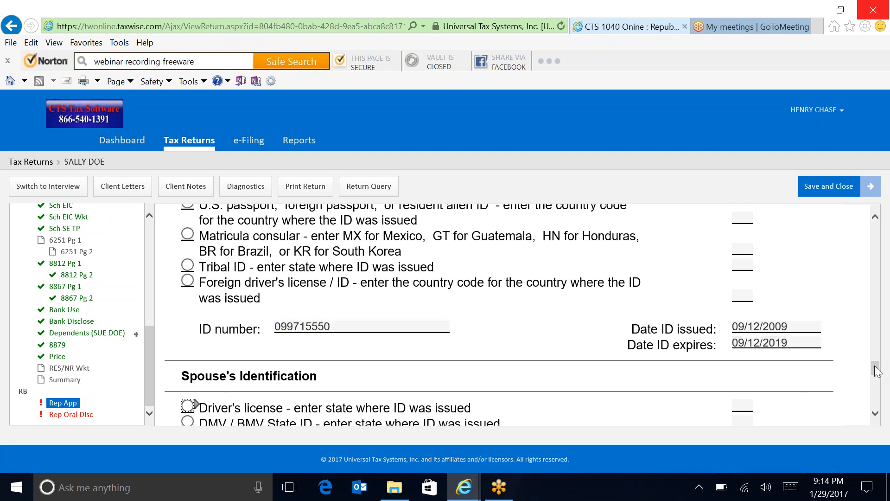
left_click_drag(877, 371, 849, 333)
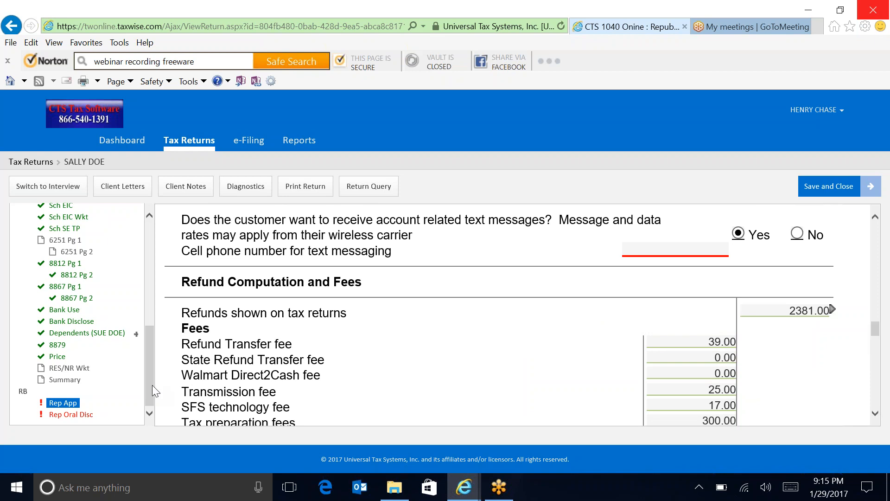
Enter the taxpayer's cell phone number in the Main Information Sheet's telephone section.
left_click_drag(153, 385, 127, 300)
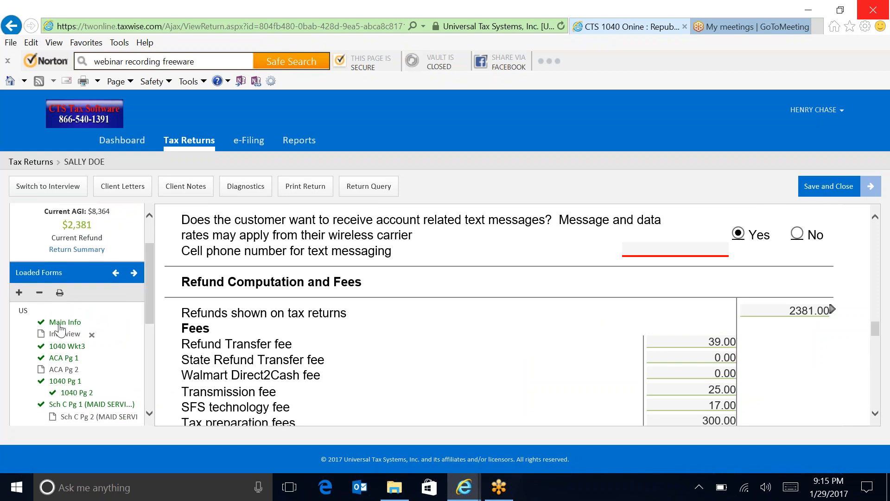
left_click(63, 322)
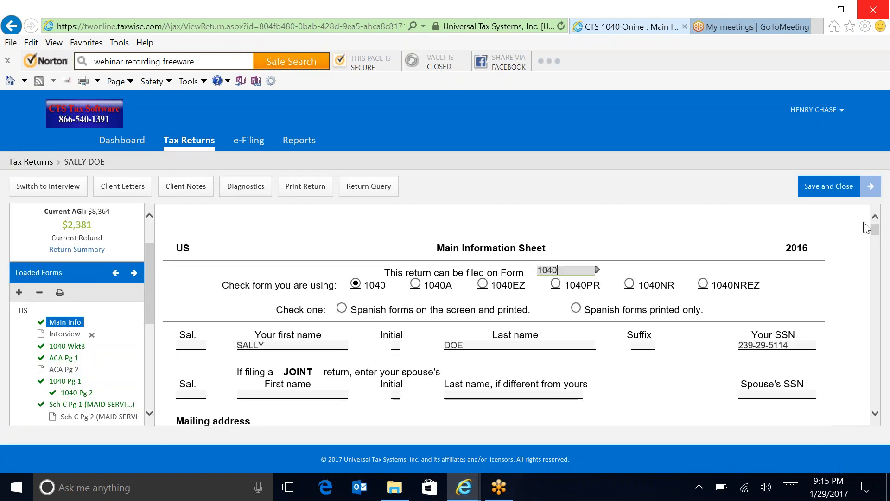
left_click(879, 249)
left_click(881, 253)
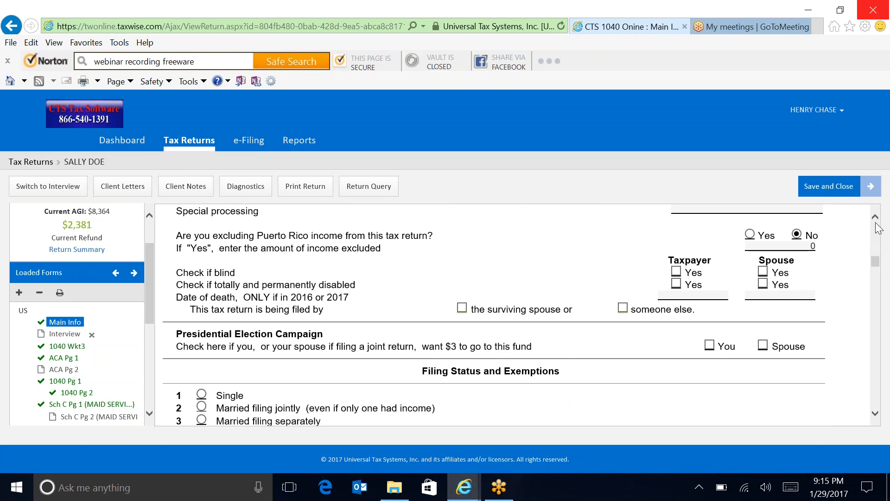
left_click(875, 254)
left_click_drag(875, 255, 875, 240)
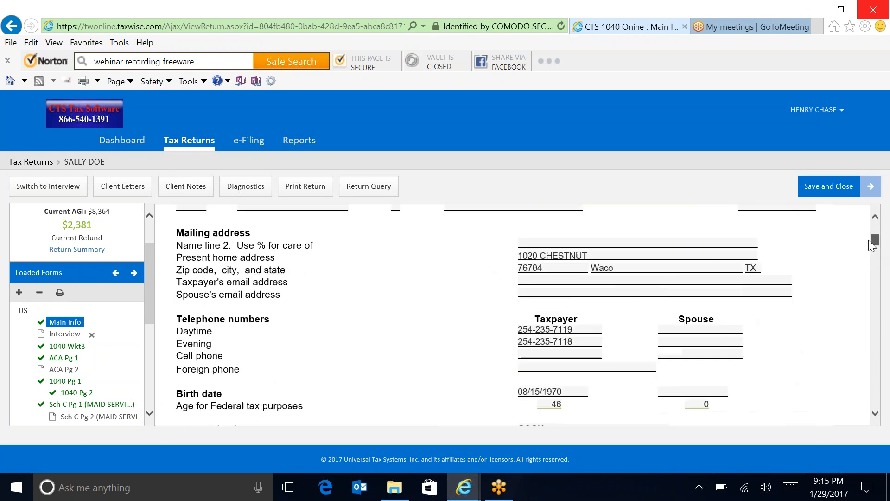
left_click(526, 355)
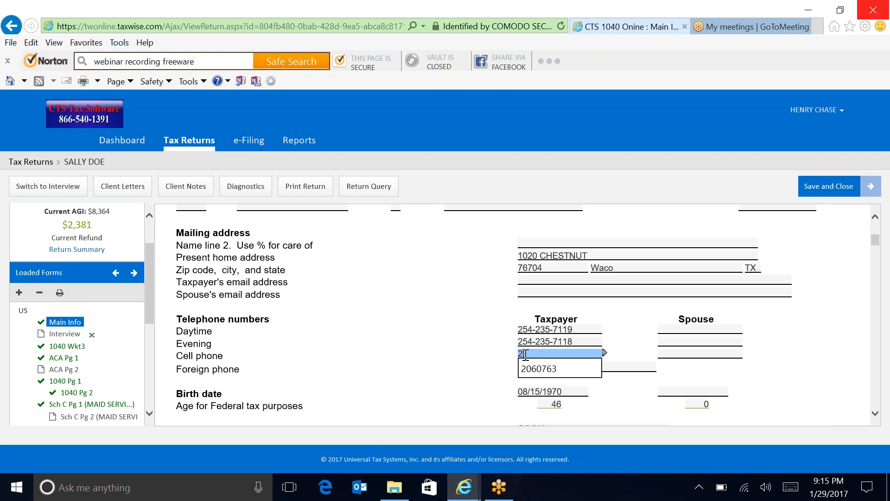
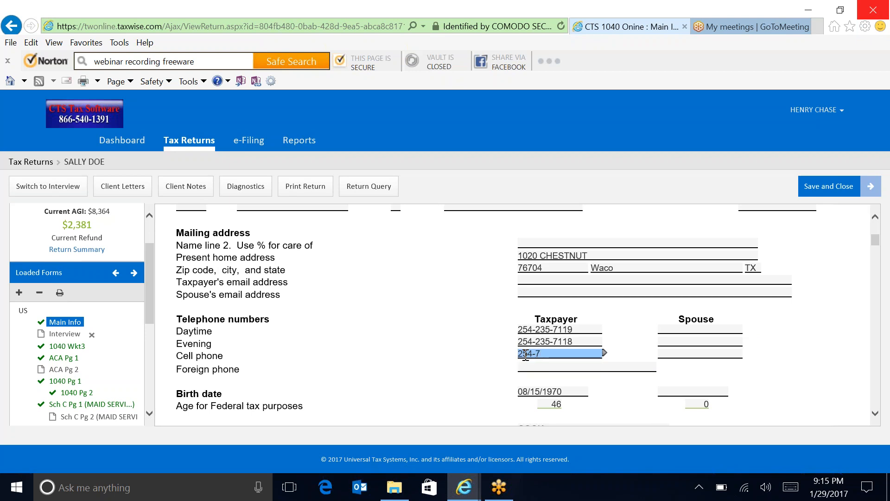
key("Tab")
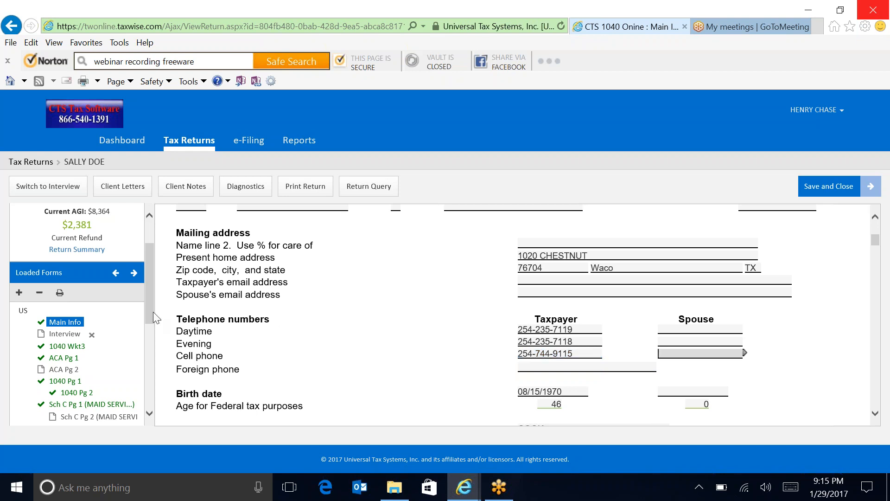
left_click_drag(153, 312, 150, 398)
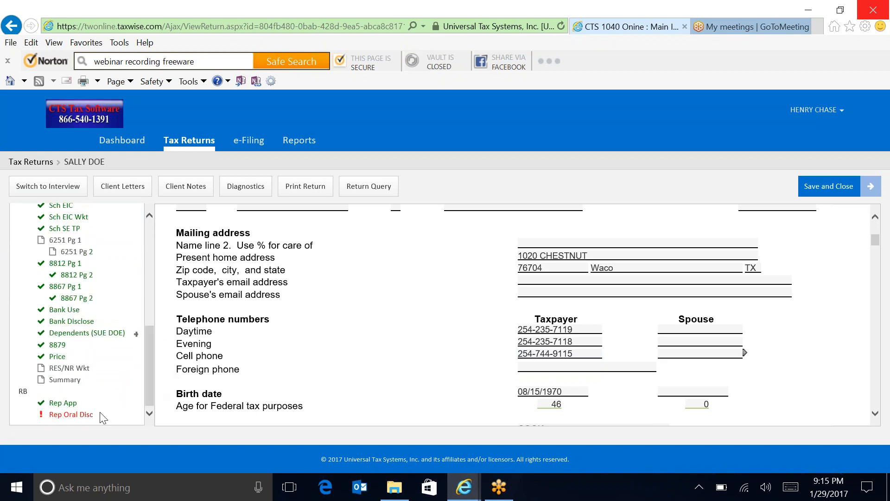
Tick the refund transfer and Easy Advance oral disclosure statements as read, then run diagnostics.
left_click(70, 415)
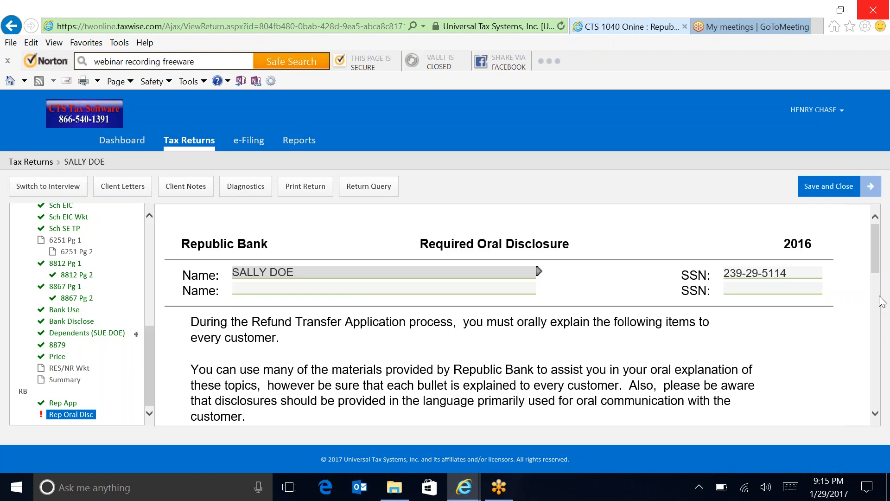
left_click_drag(876, 268, 889, 368)
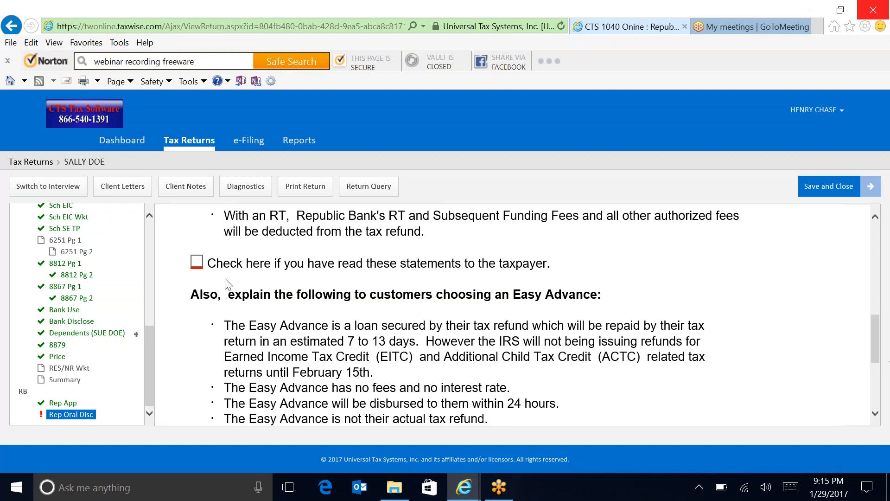
left_click(197, 263)
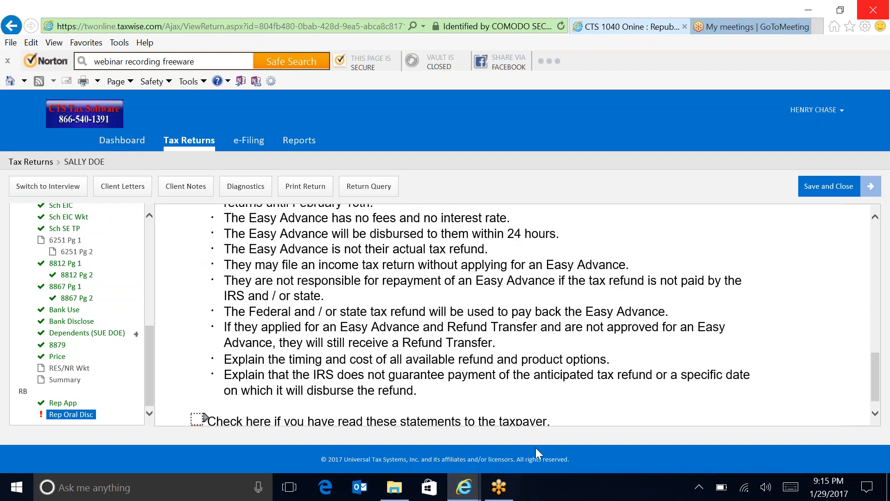
left_click(197, 419)
scroll(878, 381, "down", 1)
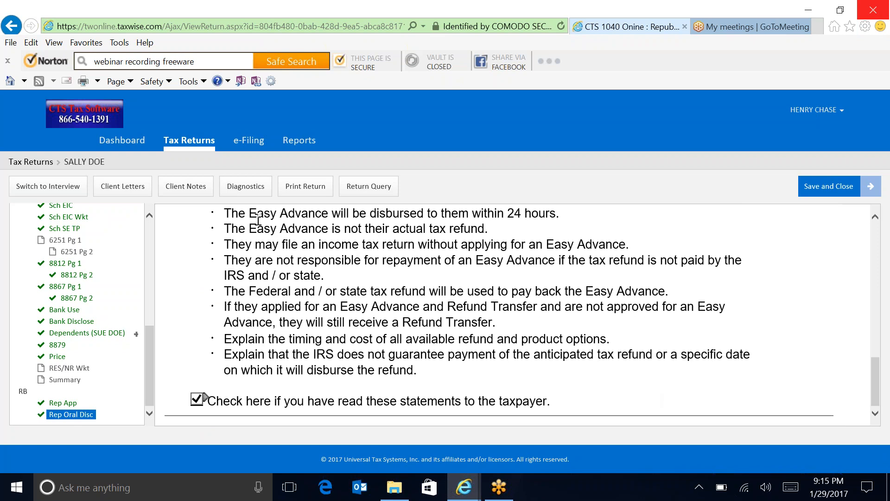
left_click(247, 189)
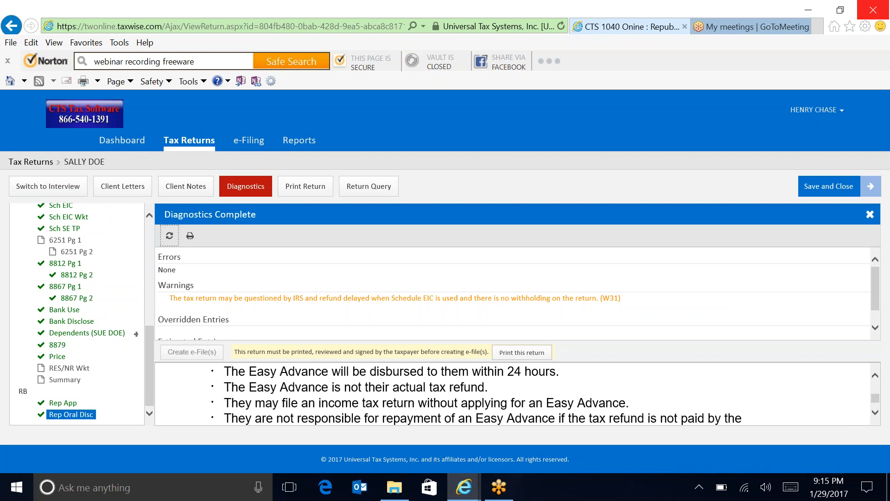
Print the return to a 24-page PDF and open it for review.
left_click(310, 189)
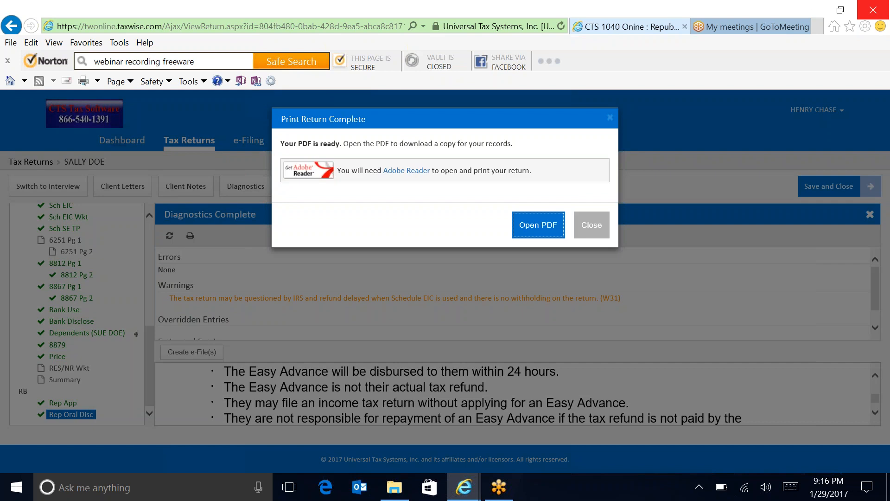
left_click(525, 226)
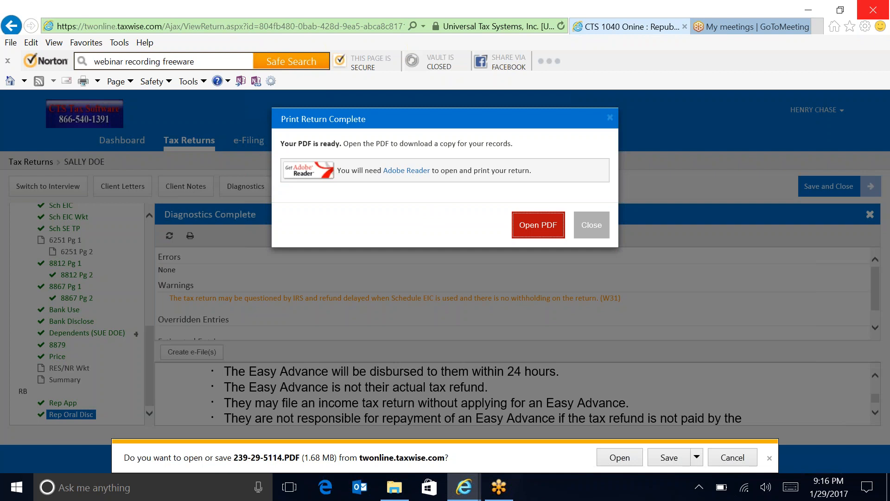
left_click(610, 458)
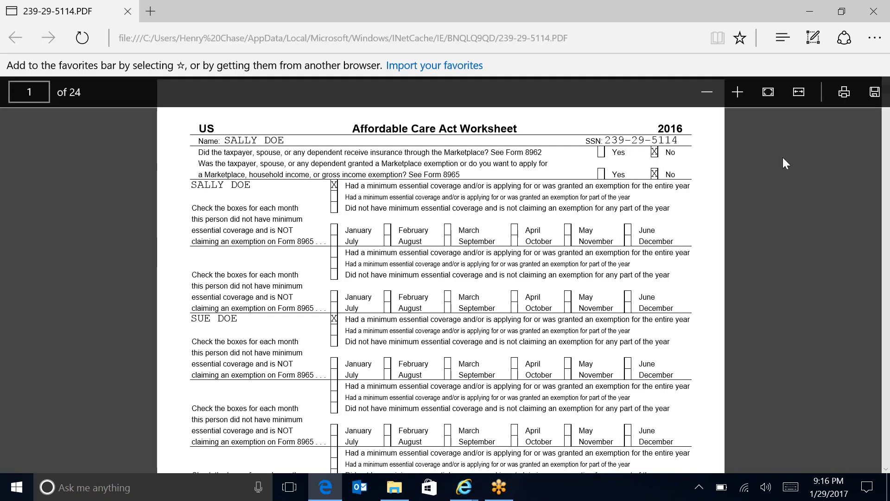
left_click(806, 7)
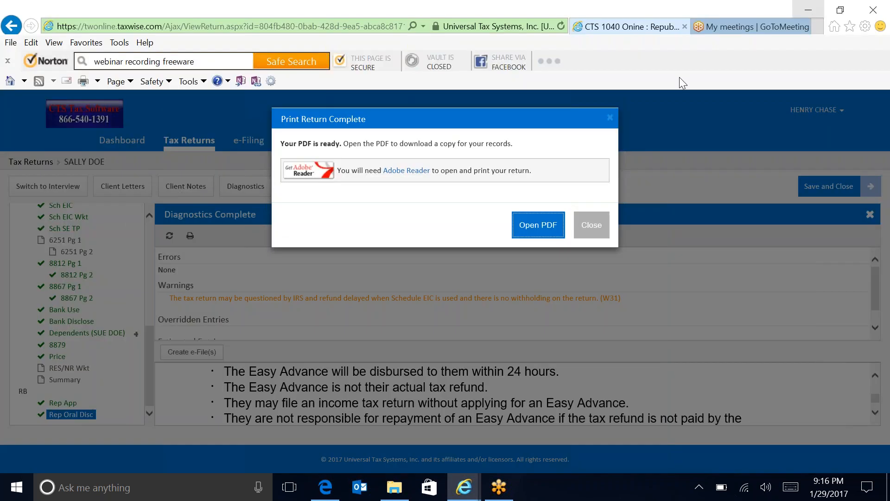
Create the return's e-file, save and close the return, and open Submit e-Files.
left_click(587, 225)
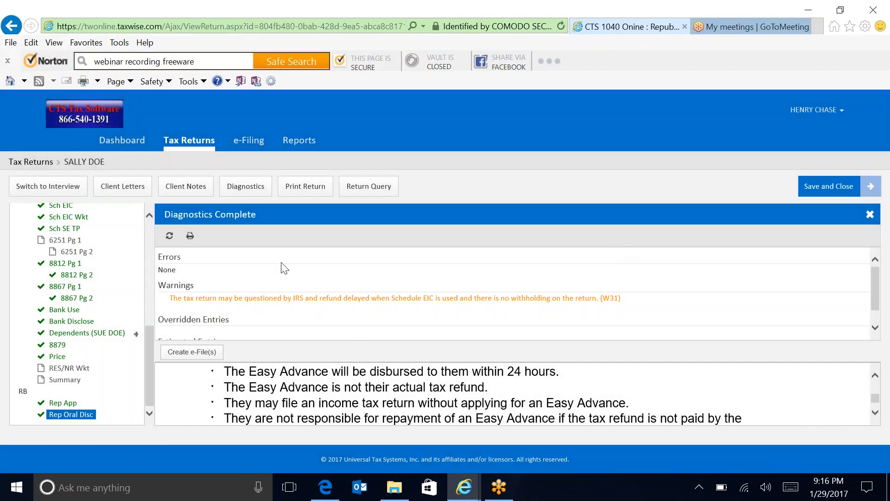
left_click(192, 351)
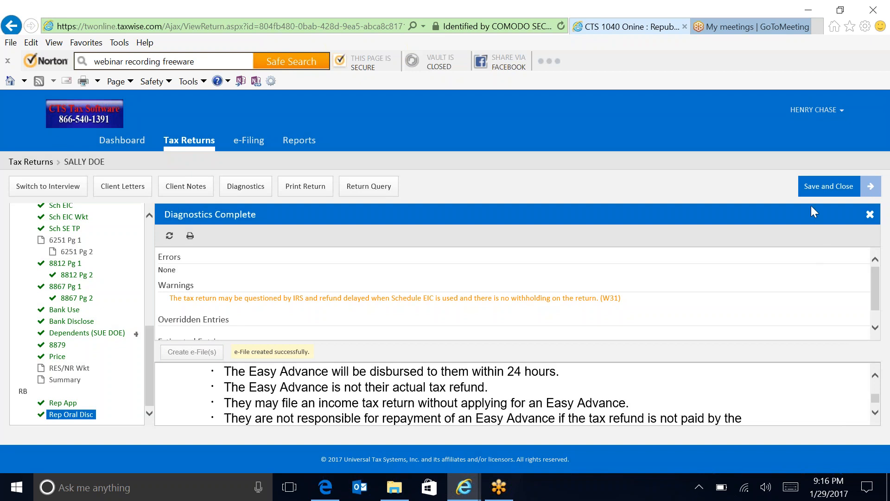
left_click(819, 194)
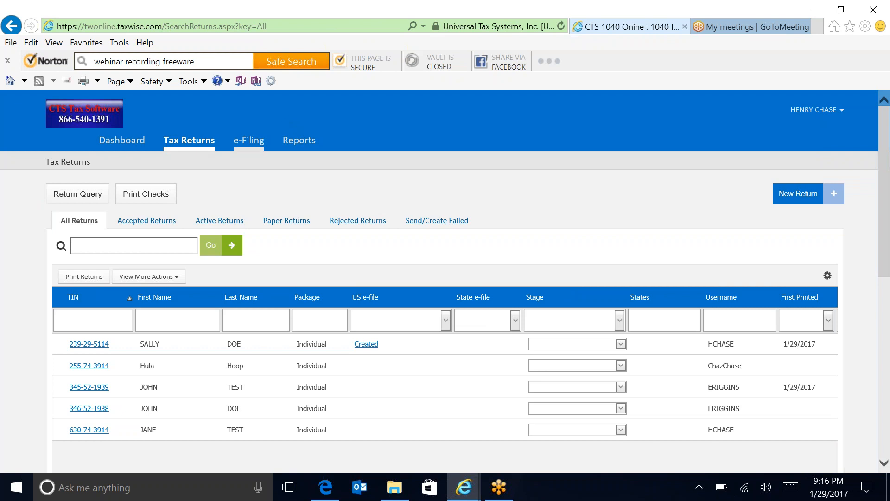
left_click(248, 140)
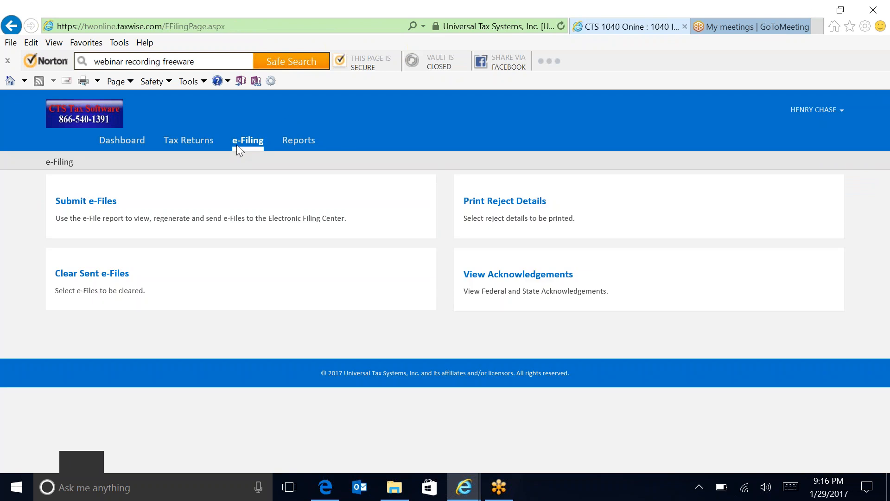
left_click(68, 202)
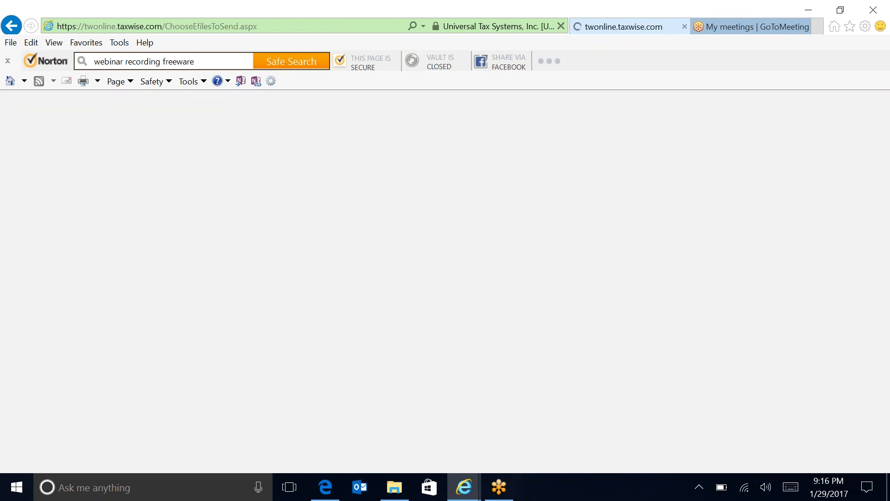